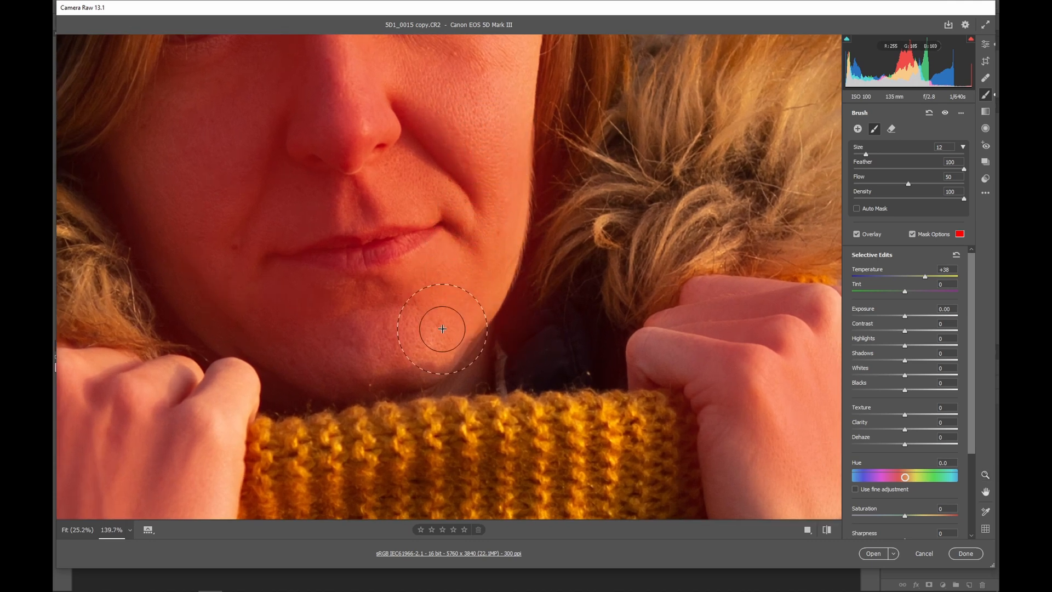
Finish painting the adjustment brush mask over the skin of the face, from the chin up to the forehead
left_click_drag(267, 234, 413, 71)
mouse_move(186, 222)
left_mouse_down()
mouse_move(298, 223)
mouse_move(360, 239)
mouse_move(345, 336)
mouse_move(321, 387)
mouse_move(223, 395)
mouse_move(155, 376)
mouse_move(140, 359)
left_mouse_up()
mouse_move(584, 248)
left_mouse_down()
mouse_move(247, 222)
mouse_move(246, 293)
left_mouse_up()
mouse_move(523, 223)
left_mouse_down()
mouse_move(650, 216)
mouse_move(658, 356)
mouse_move(585, 409)
mouse_move(587, 395)
left_mouse_up()
left_click_drag(357, 105, 552, 281)
left_click_drag(477, 165, 481, 282)
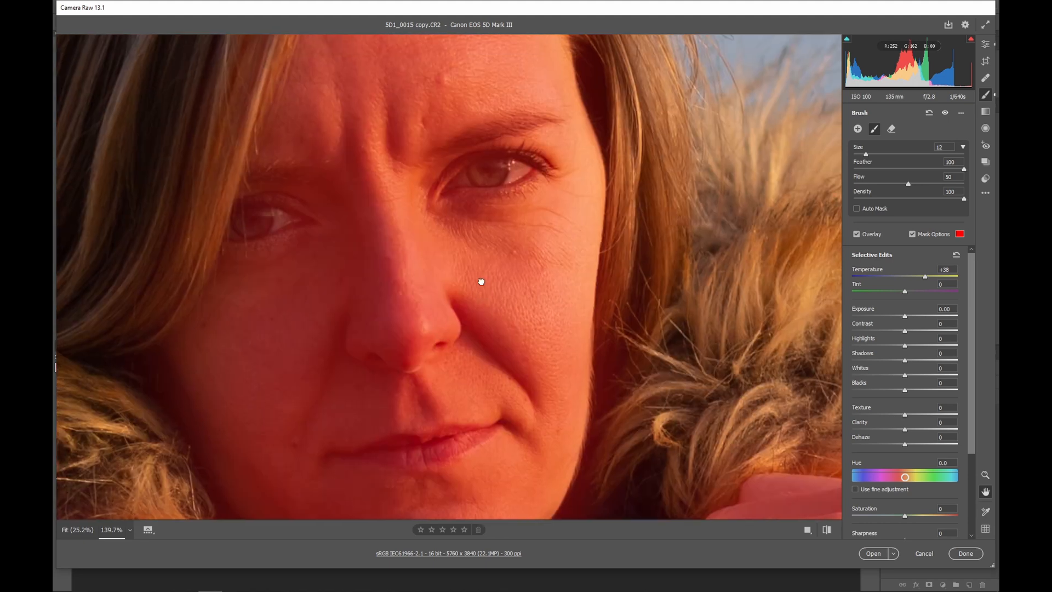
Switch the brush to erasing the mask, with size 5 and feather 100
left_click_drag(421, 107, 436, 201)
left_click(892, 129)
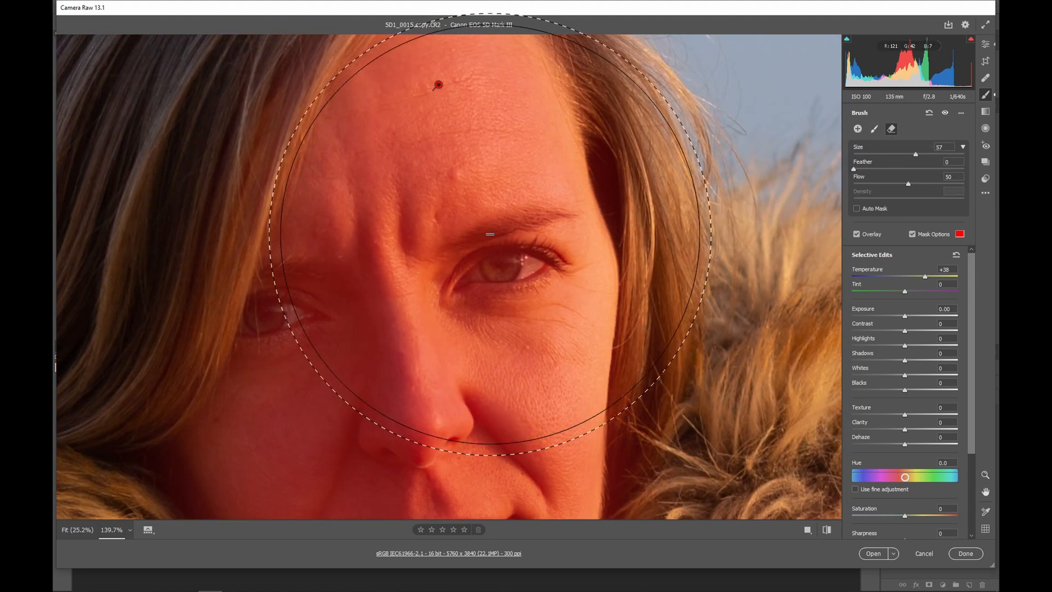
key("bracketleft")
key("bracketleft")
key("bracketleft")
key("bracketleft")
key("bracketleft")
key("bracketleft")
key("bracketleft")
key("bracketleft")
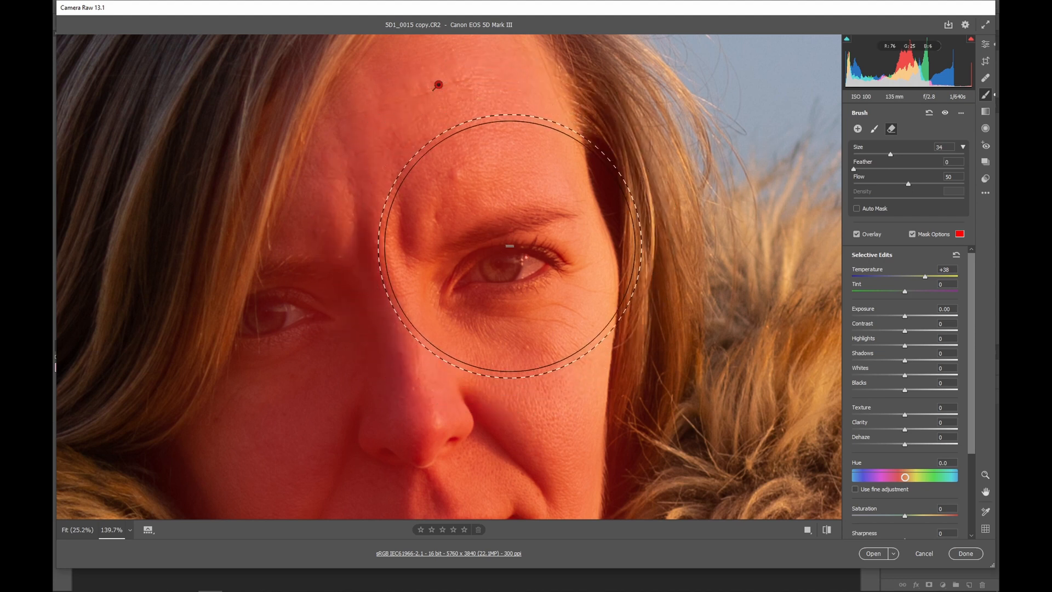
key("bracketleft")
key("bracketleft")
key("bracketleft")
key("bracketleft")
key("bracketleft")
key("bracketleft")
key("bracketleft")
key("bracketleft")
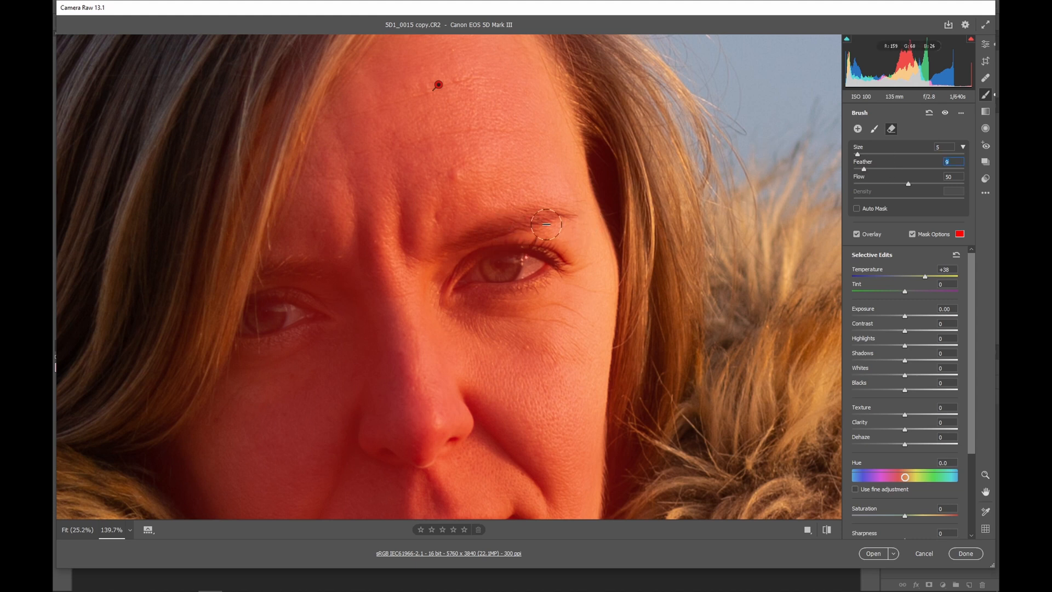
left_click_drag(896, 167, 903, 168)
left_click_drag(937, 171, 946, 170)
left_click_drag(948, 171, 964, 169)
key("bracketleft")
Erase the mask from both eyebrows and both eyes
left_click_drag(455, 242, 558, 217)
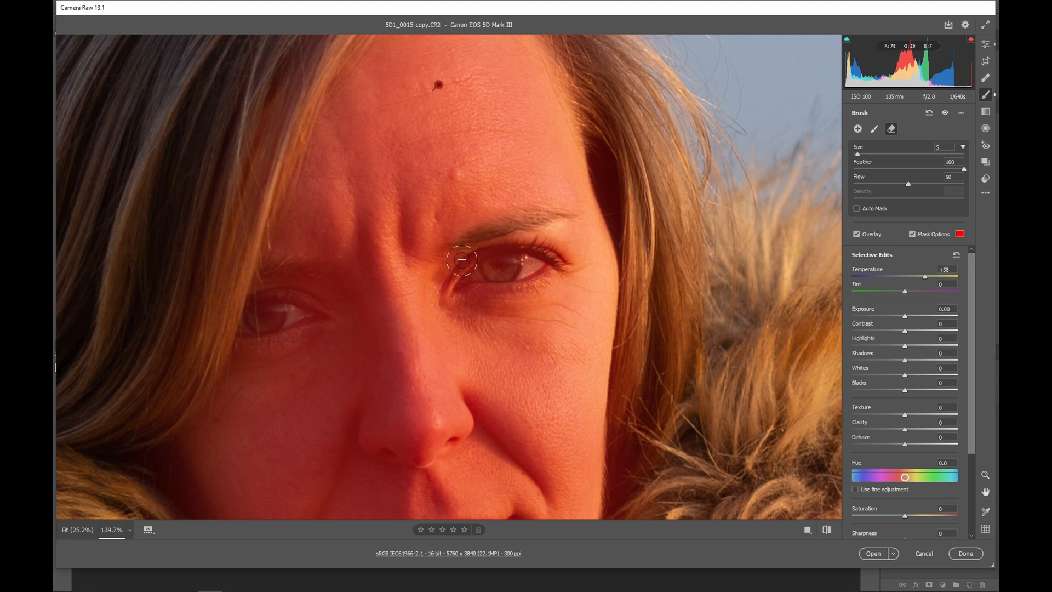
mouse_move(514, 264)
left_mouse_down()
mouse_move(489, 254)
mouse_move(447, 292)
mouse_move(527, 283)
mouse_move(562, 266)
mouse_move(516, 246)
mouse_move(495, 262)
mouse_move(522, 266)
mouse_move(458, 287)
mouse_move(477, 259)
mouse_move(538, 249)
mouse_move(559, 258)
mouse_move(527, 275)
mouse_move(451, 286)
mouse_move(539, 277)
left_mouse_up()
mouse_move(299, 274)
left_mouse_down()
mouse_move(254, 269)
mouse_move(297, 271)
mouse_move(273, 274)
mouse_move(254, 305)
mouse_move(288, 297)
mouse_move(325, 313)
mouse_move(236, 332)
mouse_move(290, 313)
mouse_move(265, 310)
mouse_move(235, 329)
mouse_move(321, 315)
mouse_move(287, 291)
left_mouse_up()
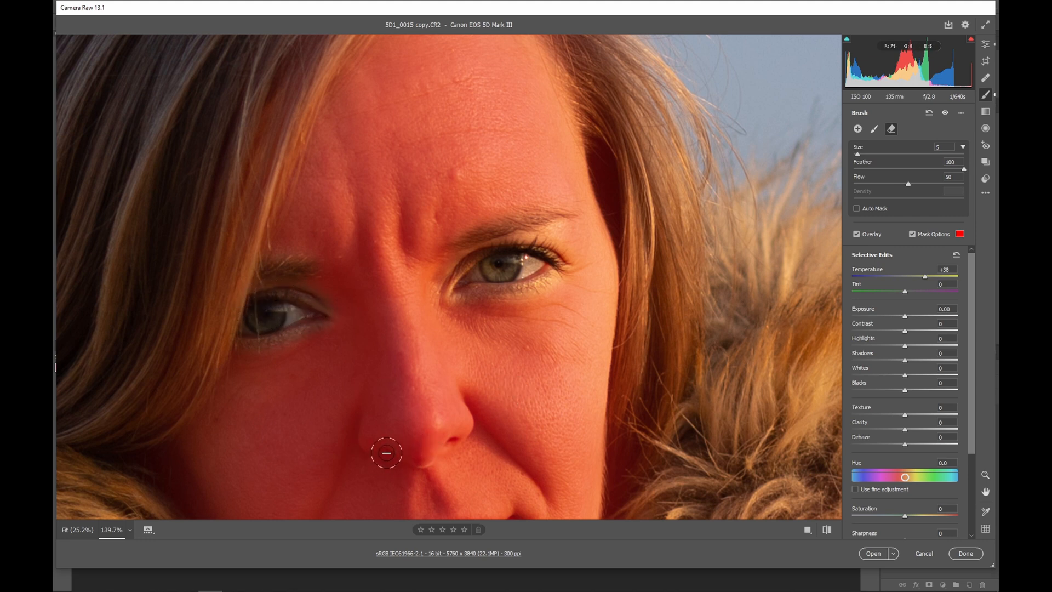
Erase the mask from the nostrils and the lips
mouse_move(405, 463)
left_mouse_down()
mouse_move(436, 451)
mouse_move(445, 430)
left_mouse_up()
scroll(427, 287, "down", 8)
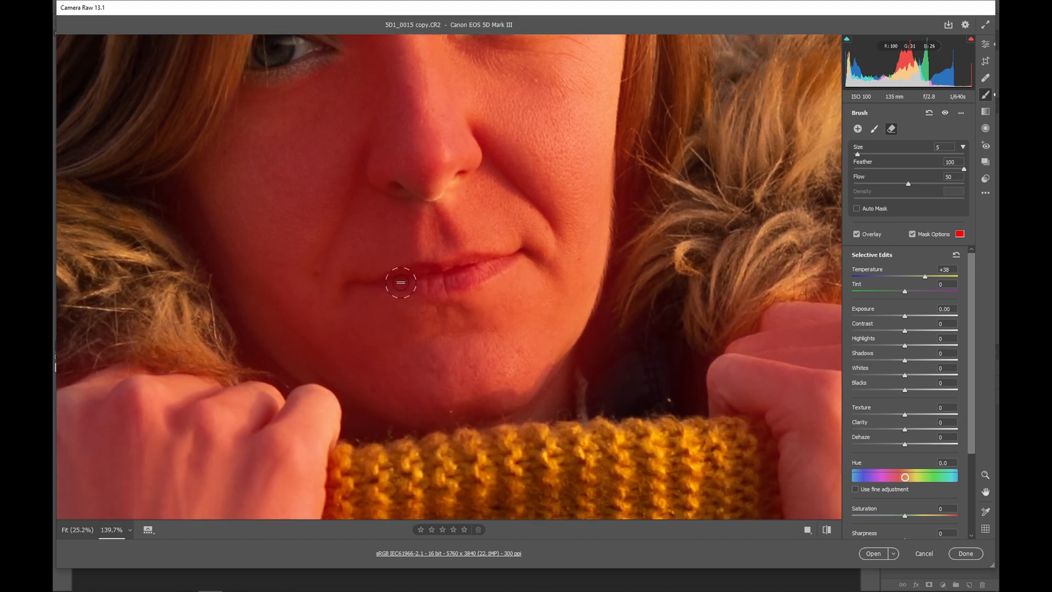
mouse_move(401, 283)
left_mouse_down()
mouse_move(470, 255)
mouse_move(511, 256)
mouse_move(446, 286)
mouse_move(370, 283)
mouse_move(411, 264)
mouse_move(477, 271)
left_mouse_up()
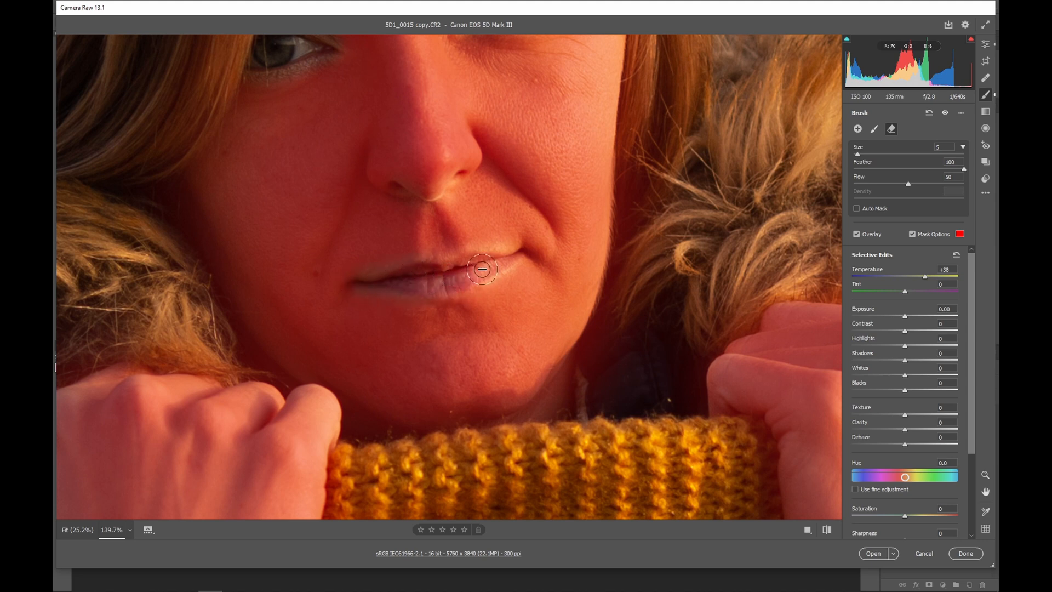
Hide the mask overlay and reset the skin adjustment so its temperature is back to 0
left_click_drag(415, 210, 416, 342)
left_click_drag(374, 229, 365, 320)
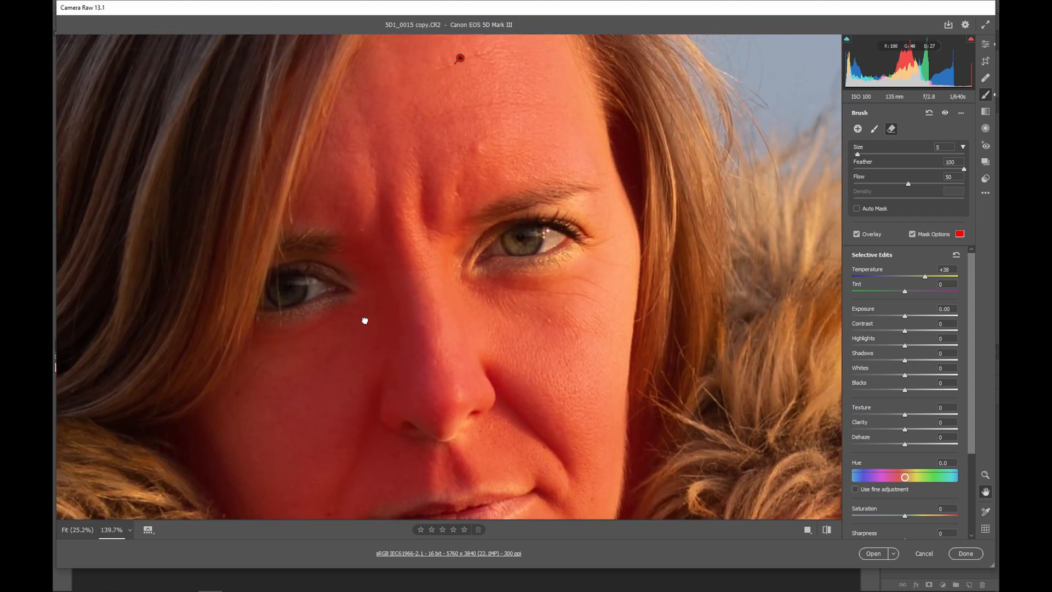
left_click_drag(387, 343, 395, 241)
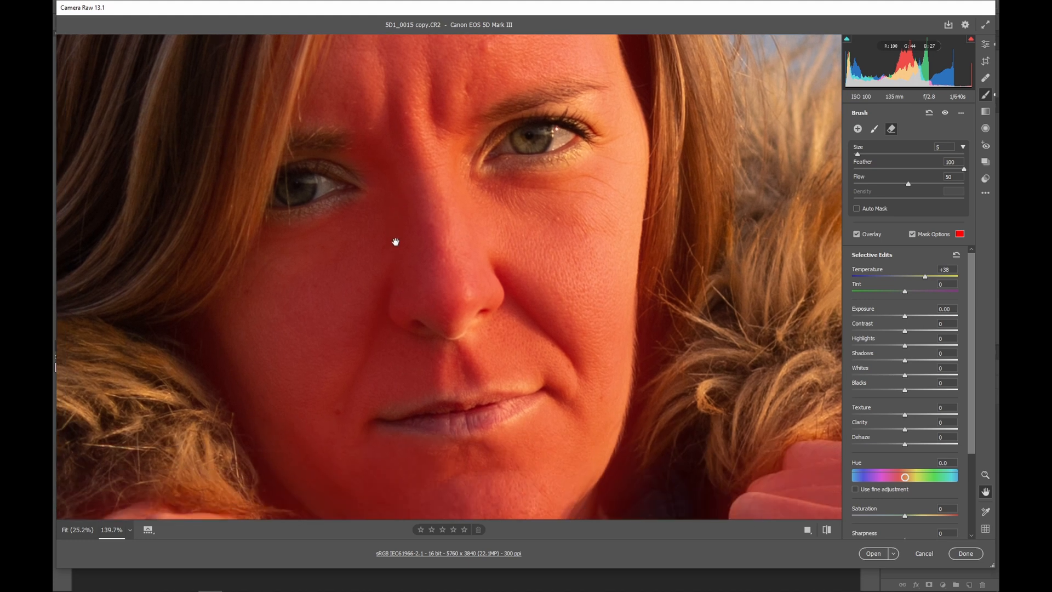
key("y")
key("ctrl+space")
left_click_drag(495, 272, 464, 270)
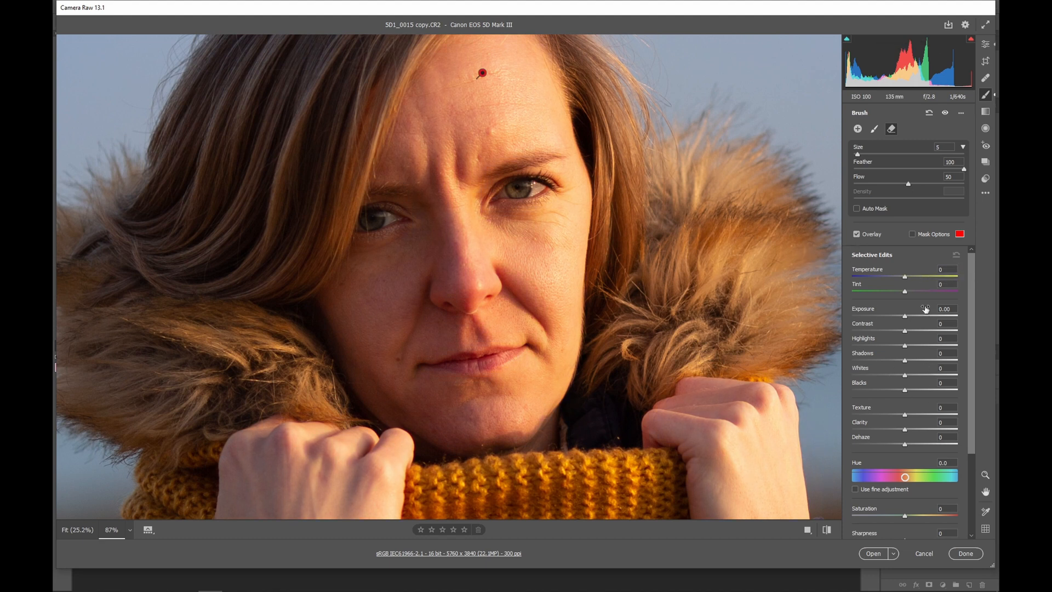
Soften the masked skin with clarity -65 and texture -82, and set its tint to +12
scroll(924, 310, "down", 3)
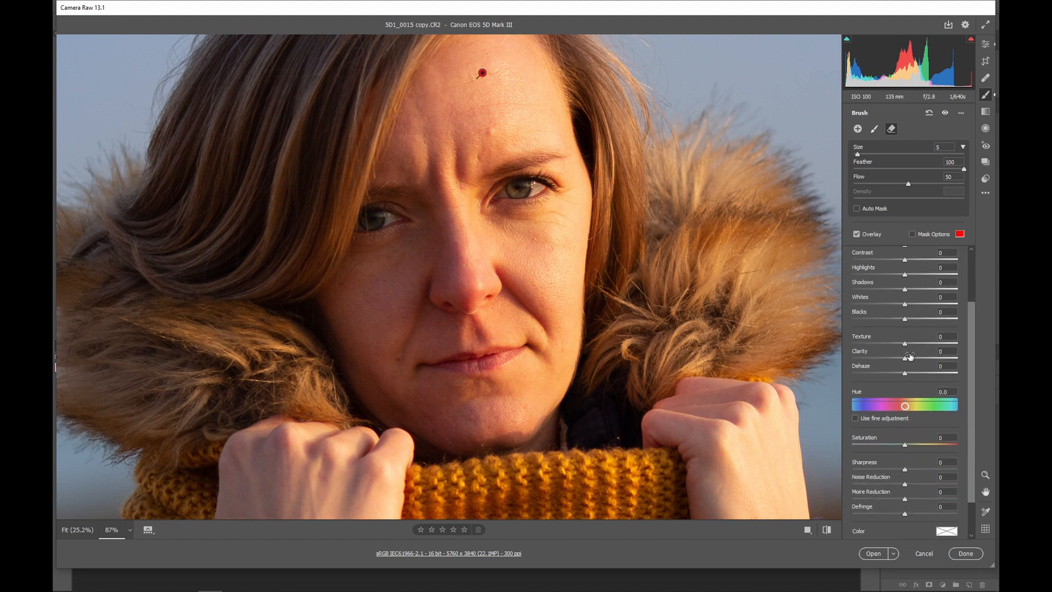
left_click_drag(904, 359, 877, 360)
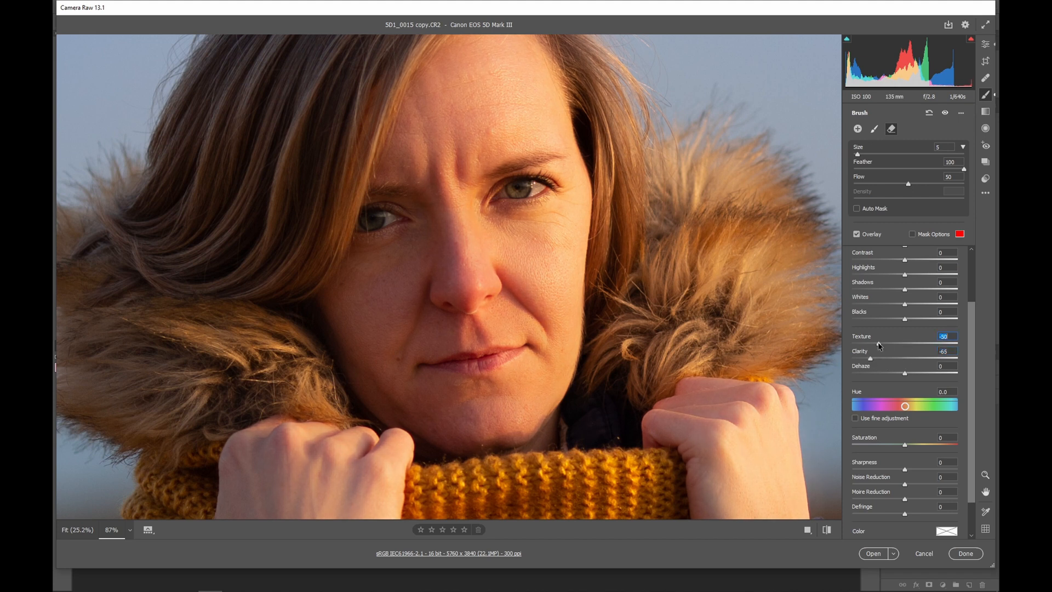
left_click_drag(829, 344, 862, 344)
scroll(904, 281, "up", 3)
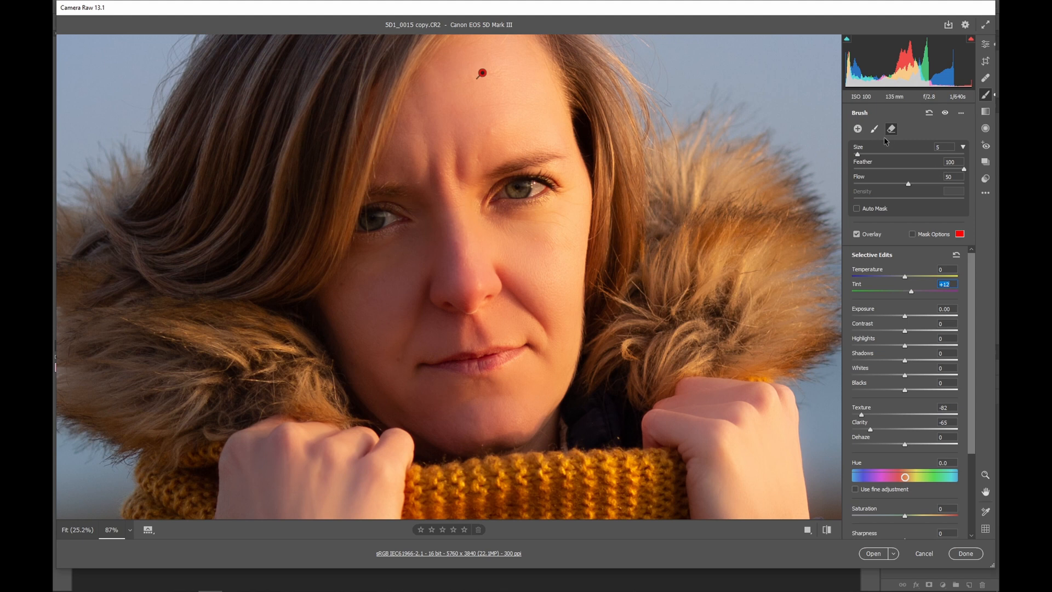
Add a new size 10 brush adjustment over both eyes, with all its settings reset except shadows at +43
left_click(857, 129)
key("bracketright")
key("bracketright")
key("bracketright")
key("bracketright")
key("bracketright")
key("bracketright")
key("bracketright")
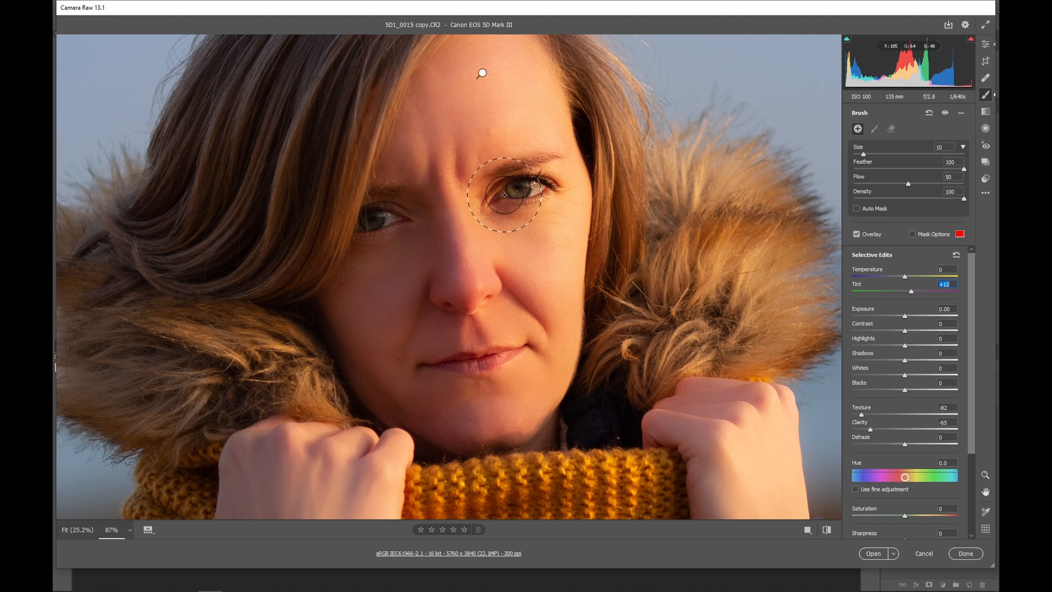
mouse_move(504, 194)
left_mouse_down()
mouse_move(524, 174)
mouse_move(543, 184)
left_mouse_up()
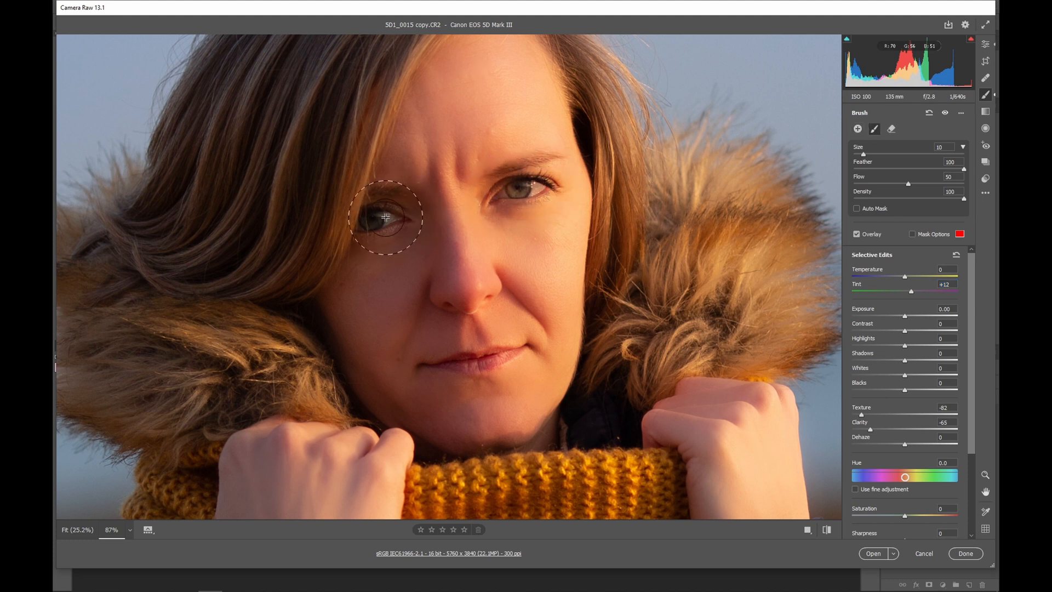
left_click(956, 254)
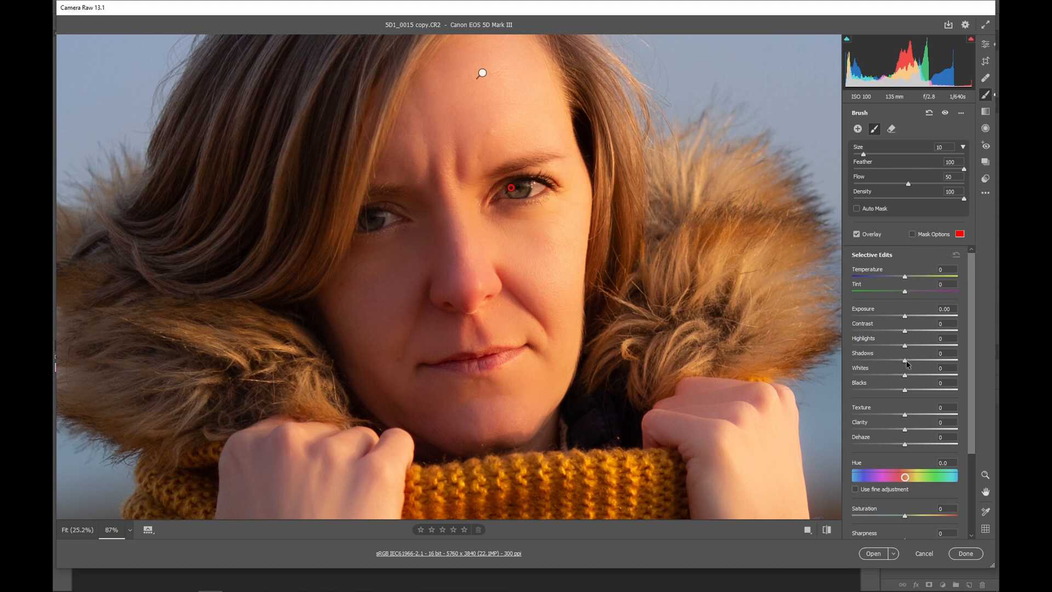
left_click_drag(978, 351, 927, 355)
Create another brush adjustment with size 7 and feather 42, and paint both irises, checking coverage with the mask overlay
left_click(857, 128)
scroll(447, 196, "up", 5)
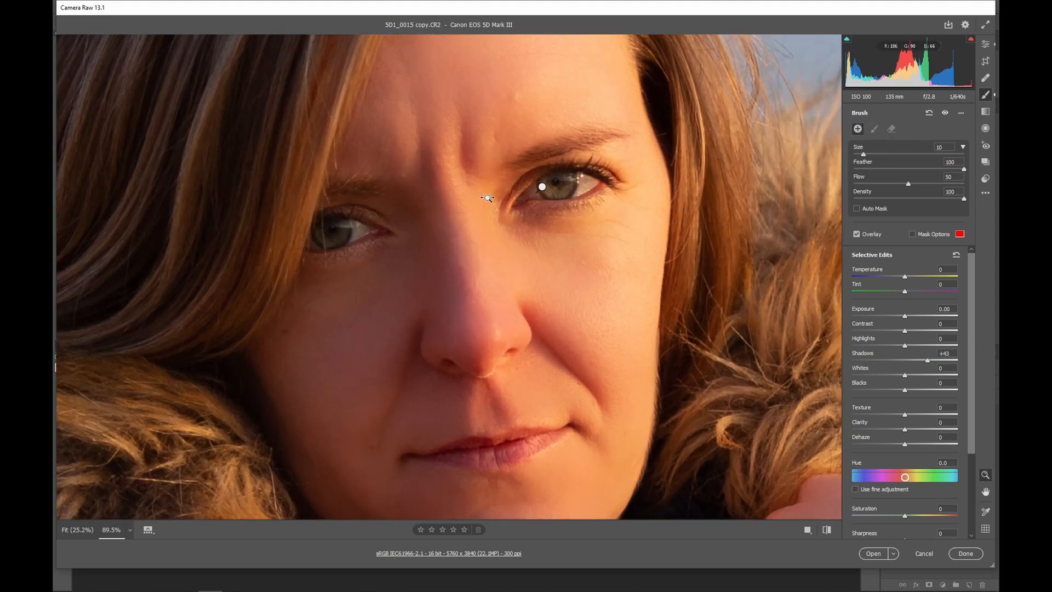
key("bracketleft")
key("bracketleft")
key("bracketleft")
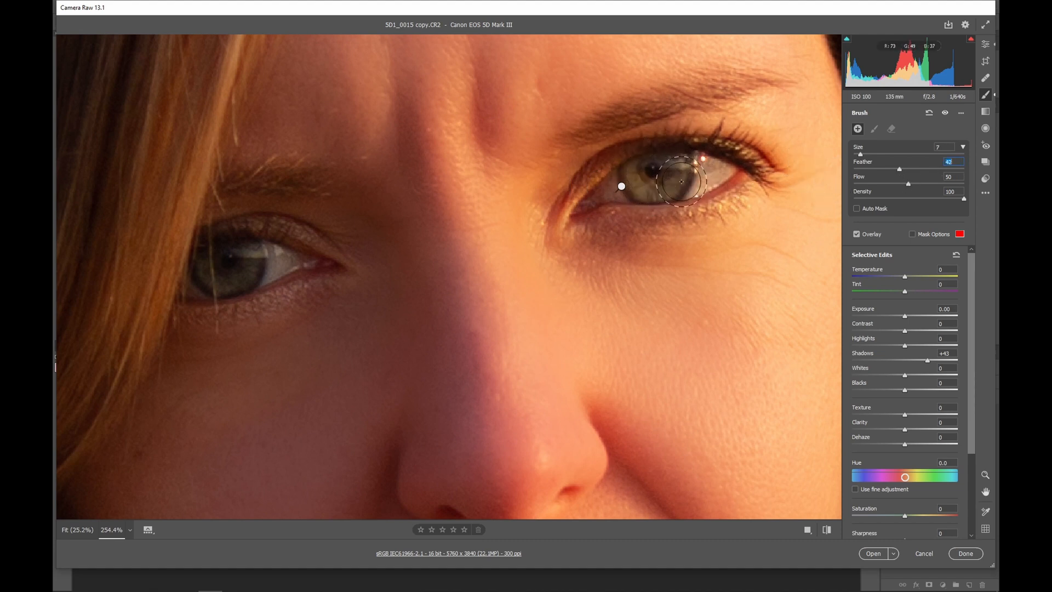
mouse_move(646, 176)
left_mouse_down()
mouse_move(673, 168)
mouse_move(647, 178)
left_mouse_up()
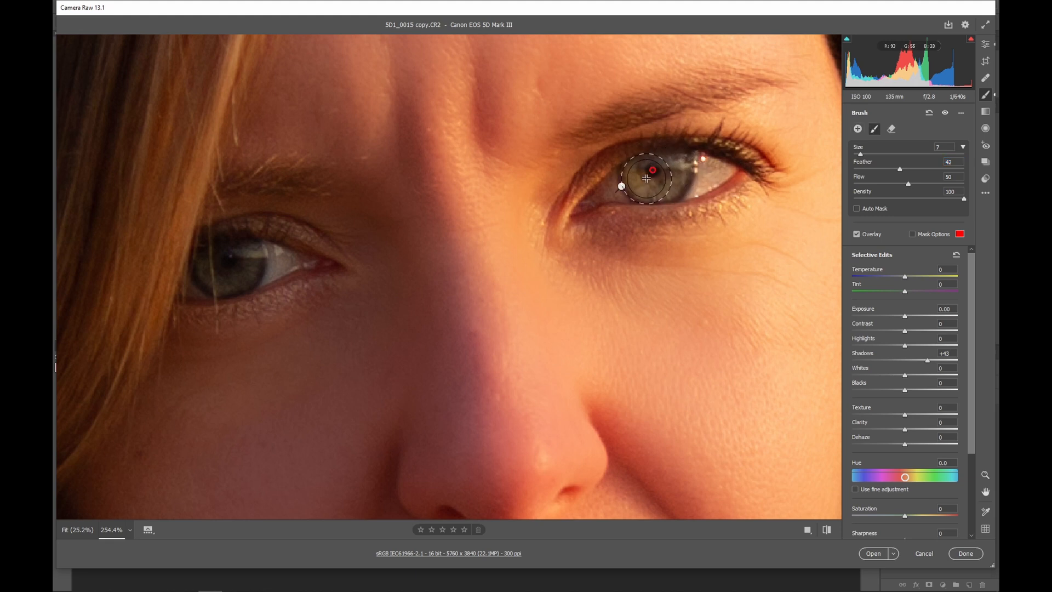
key("y")
mouse_move(217, 261)
left_mouse_down()
mouse_move(227, 257)
mouse_move(219, 270)
left_mouse_up()
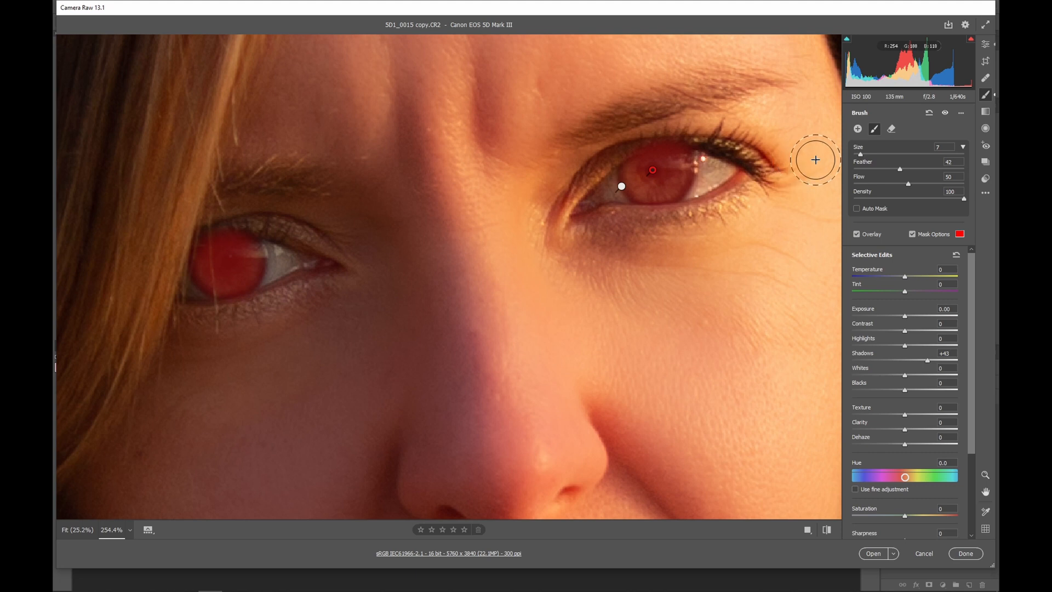
key("y")
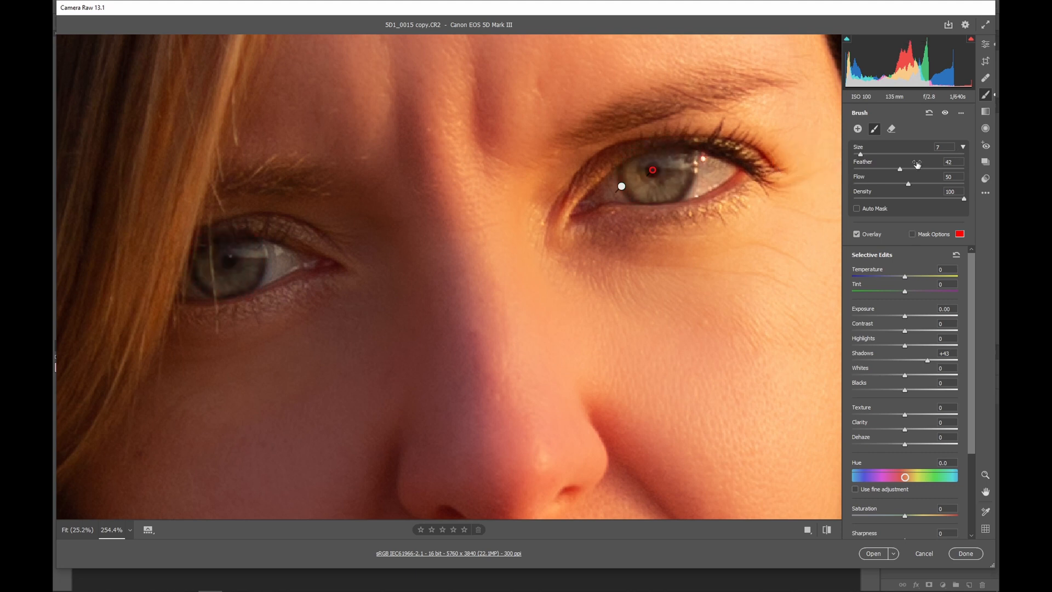
Reset the iris adjustment's settings, then set texture to +78, clarity to +68 and shadows to +100
left_click(956, 254)
scroll(910, 338, "down", 1)
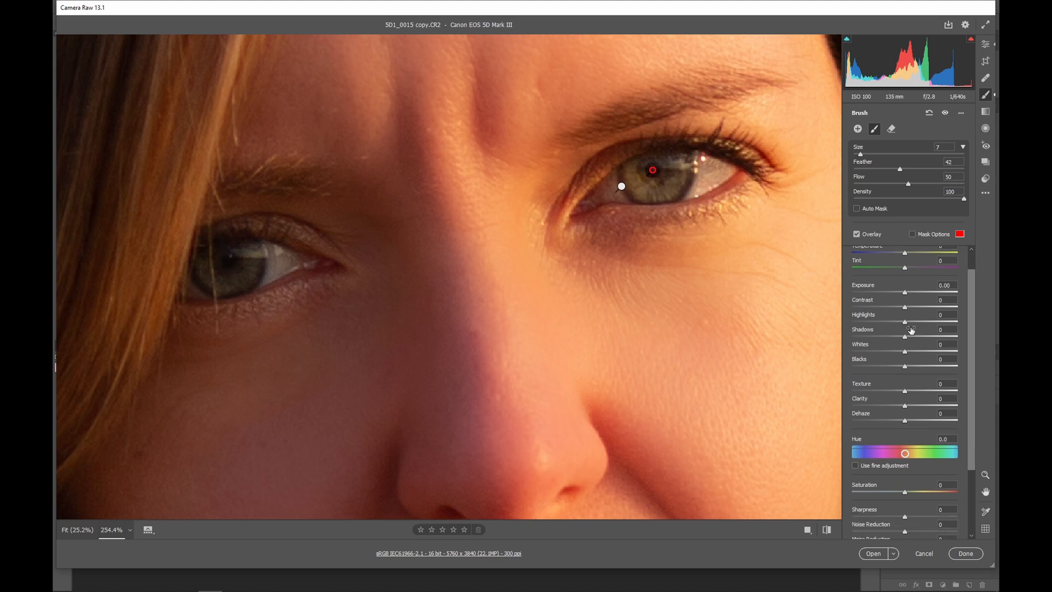
left_click_drag(907, 393, 958, 403)
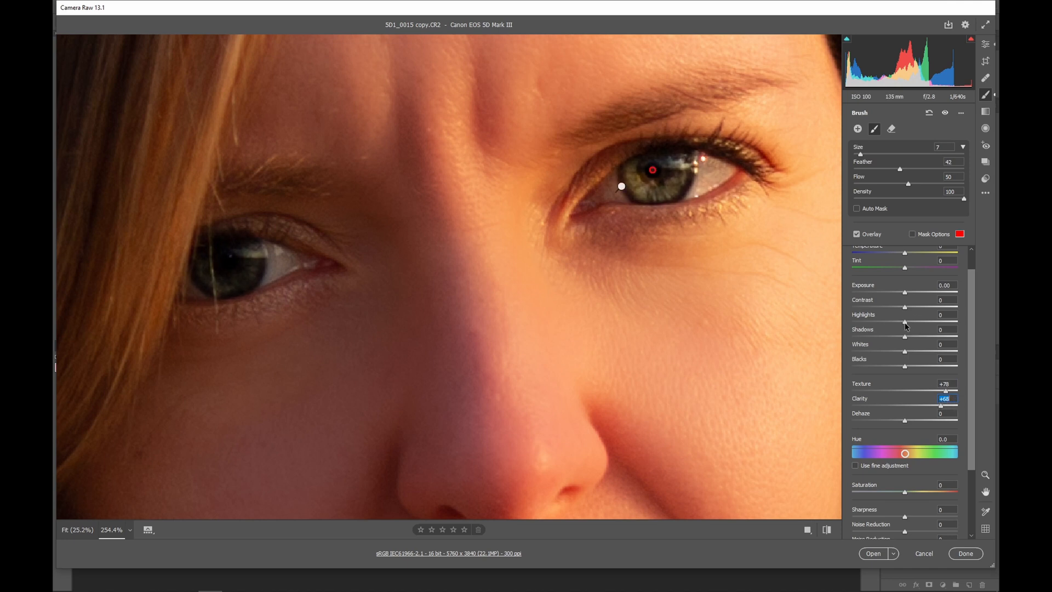
left_click_drag(906, 337, 985, 341)
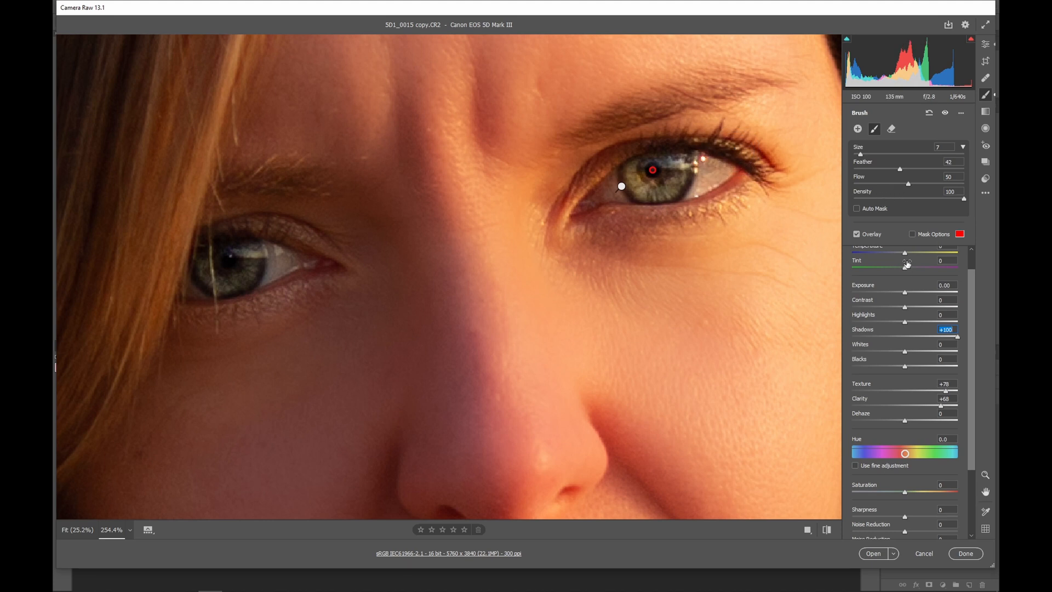
Color the irises with temperature -28, tint +36 and saturation +12
scroll(908, 264, "up", 1)
left_click_drag(904, 280, 903, 279)
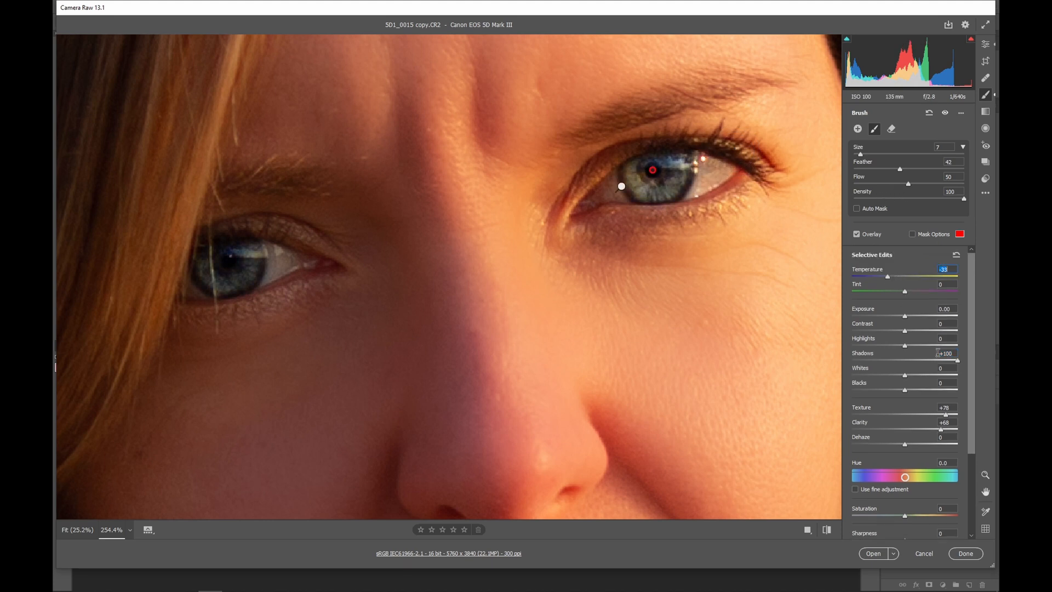
scroll(938, 362, "down", 3)
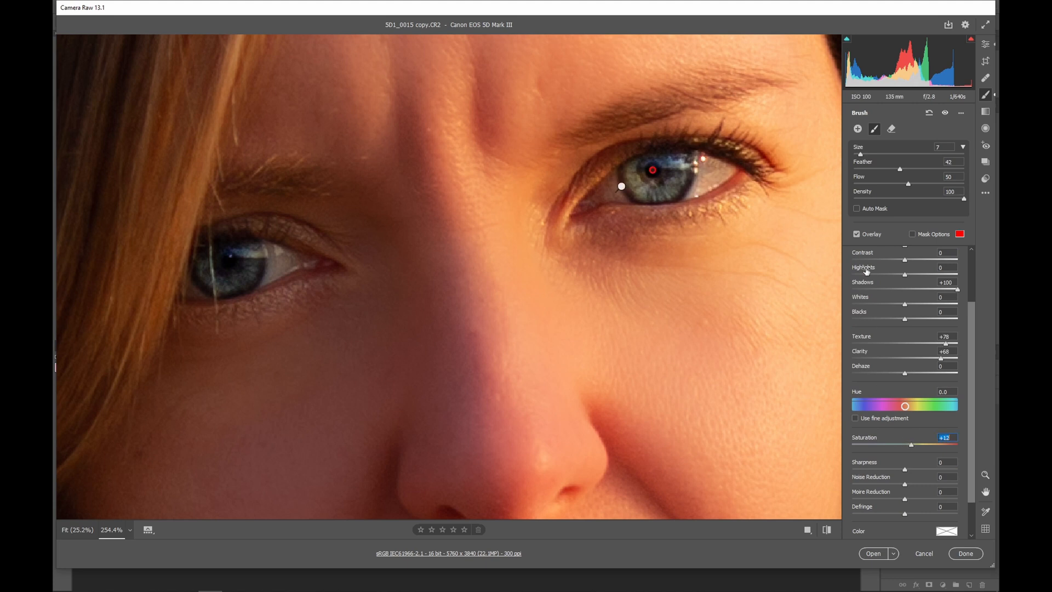
scroll(905, 294, "up", 3)
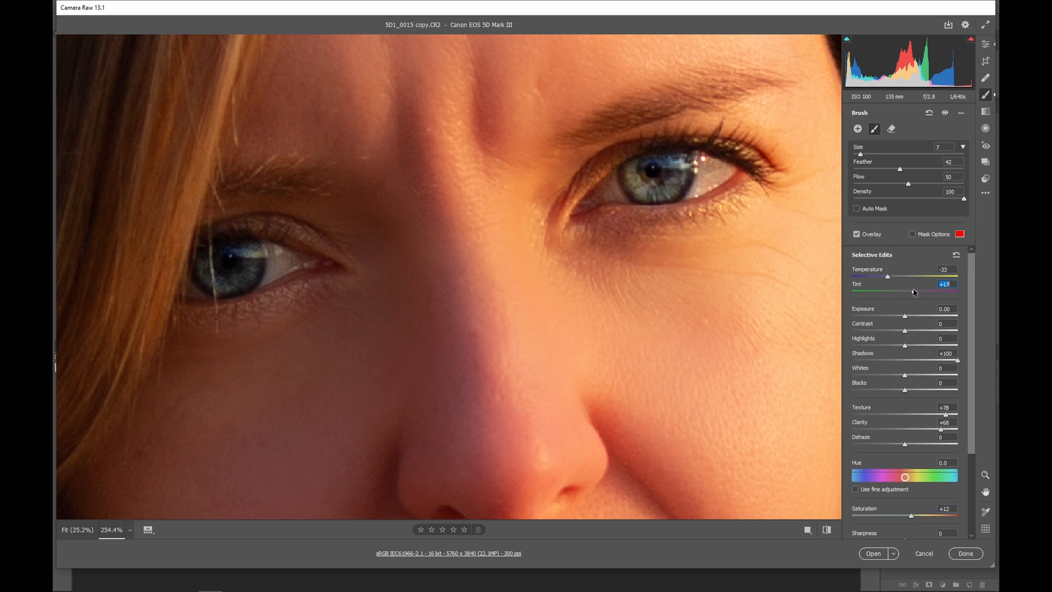
key("ctrl+space")
left_click_drag(531, 221, 461, 231)
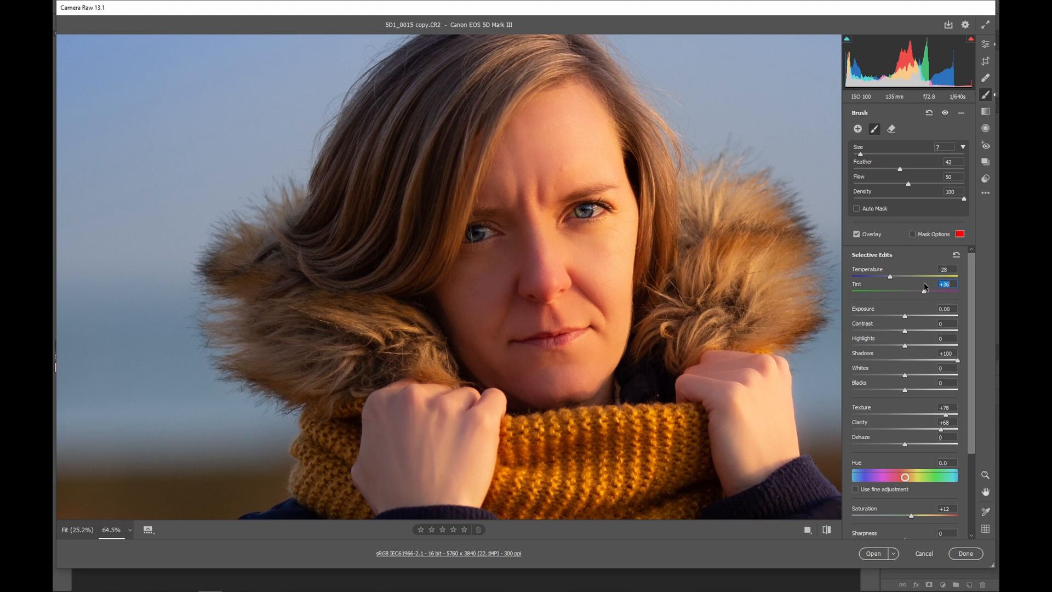
Create a new brush adjustment with size 5 and feather 75, and paint over both eyebrows
left_click(858, 128)
left_click_drag(517, 190, 581, 188)
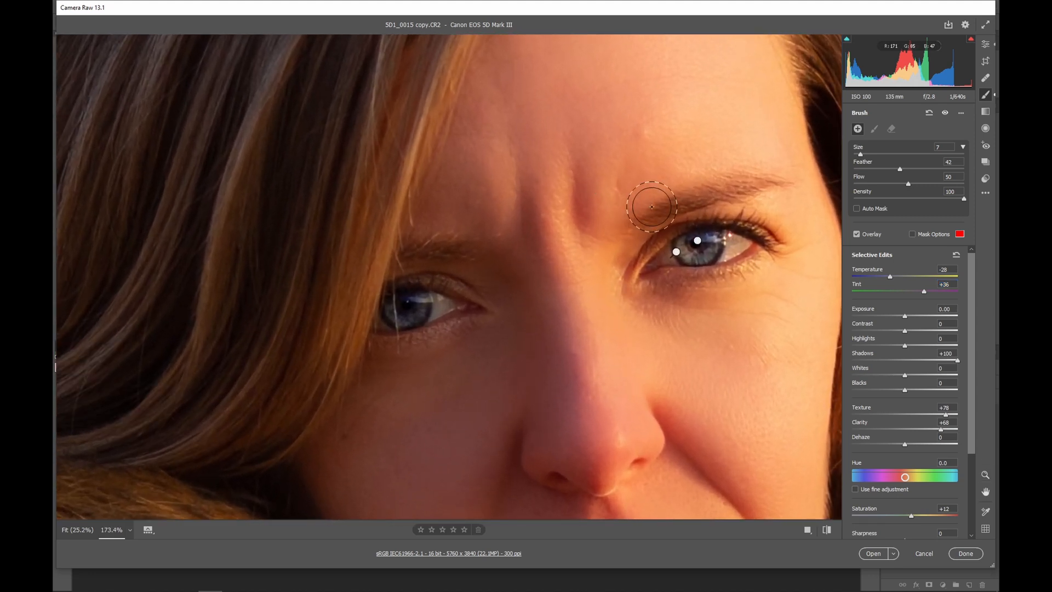
mouse_move(611, 210)
left_mouse_down()
mouse_move(633, 208)
mouse_move(568, 215)
left_mouse_up()
key("bracketleft")
key("bracketleft")
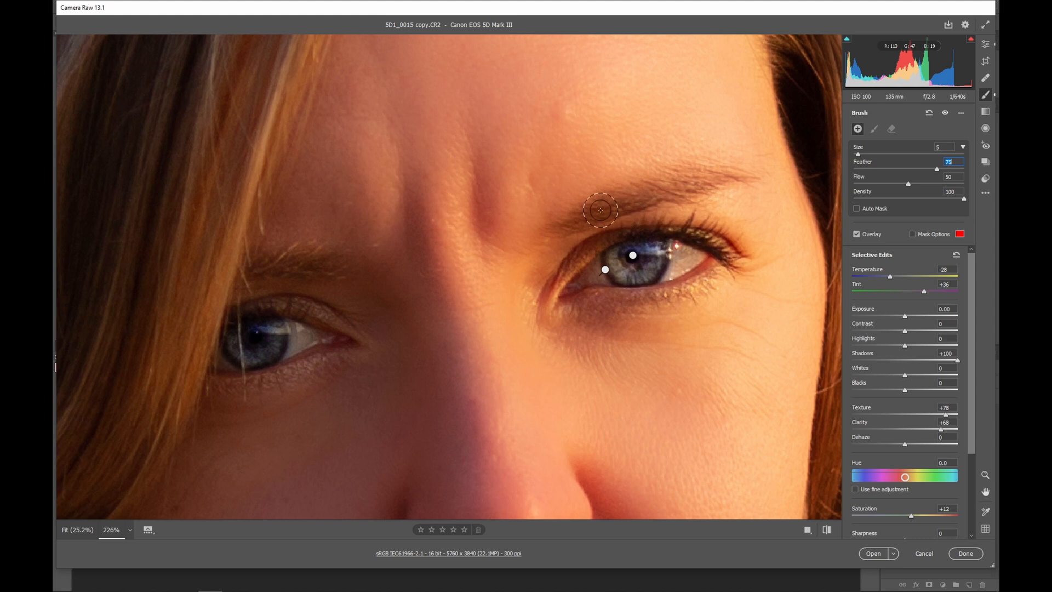
mouse_move(549, 229)
left_mouse_down()
mouse_move(643, 193)
mouse_move(739, 179)
left_mouse_up()
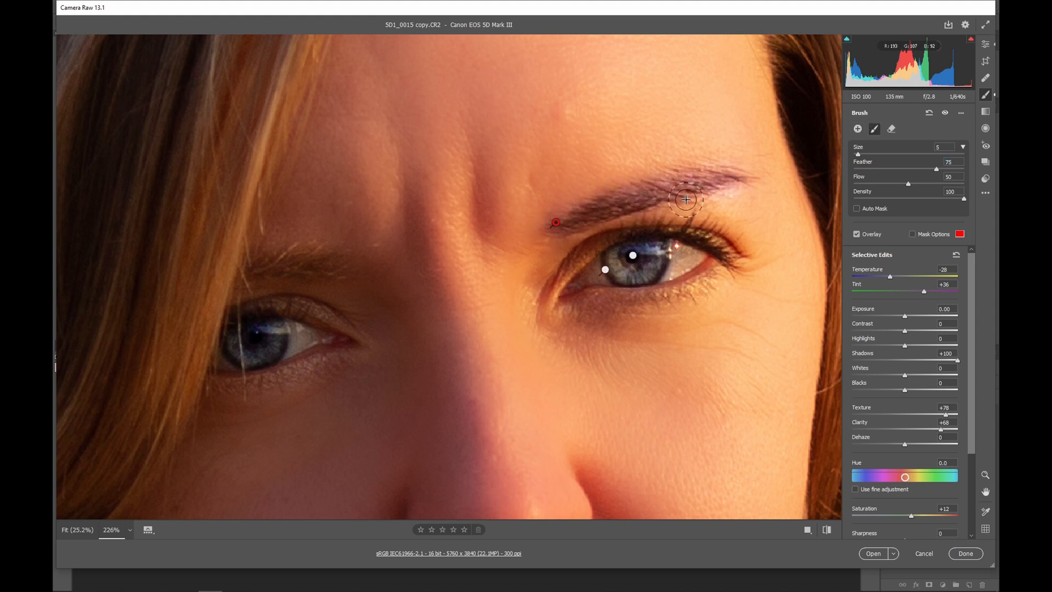
mouse_move(334, 273)
left_mouse_down()
mouse_move(298, 257)
mouse_move(236, 264)
left_mouse_up()
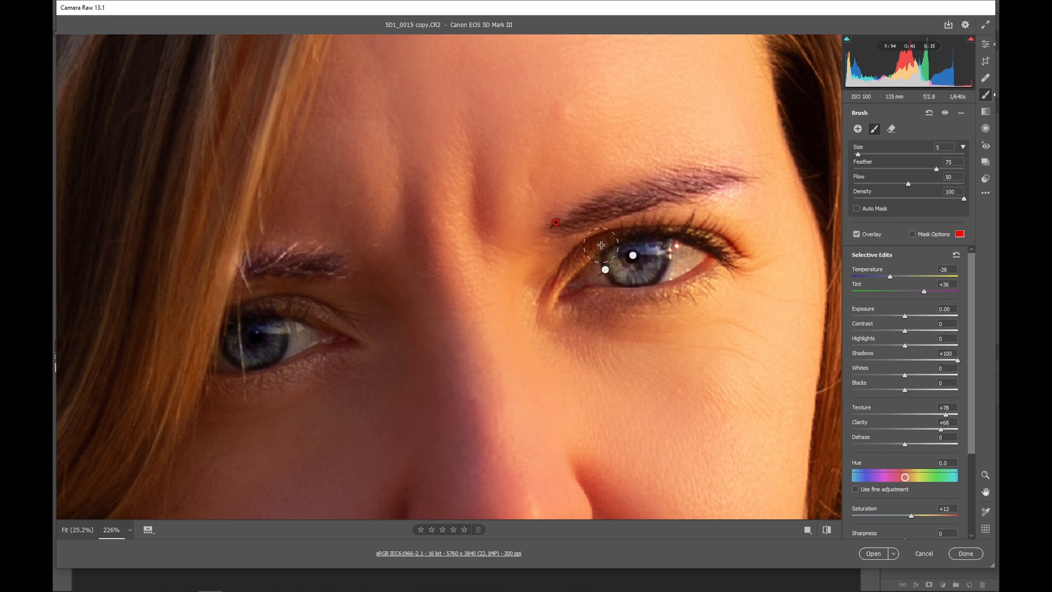
Paint along the upper and lower lashes of the sunlit eye, reducing the brush size to 3
left_click_drag(622, 232, 656, 226)
left_click_drag(732, 257, 735, 260)
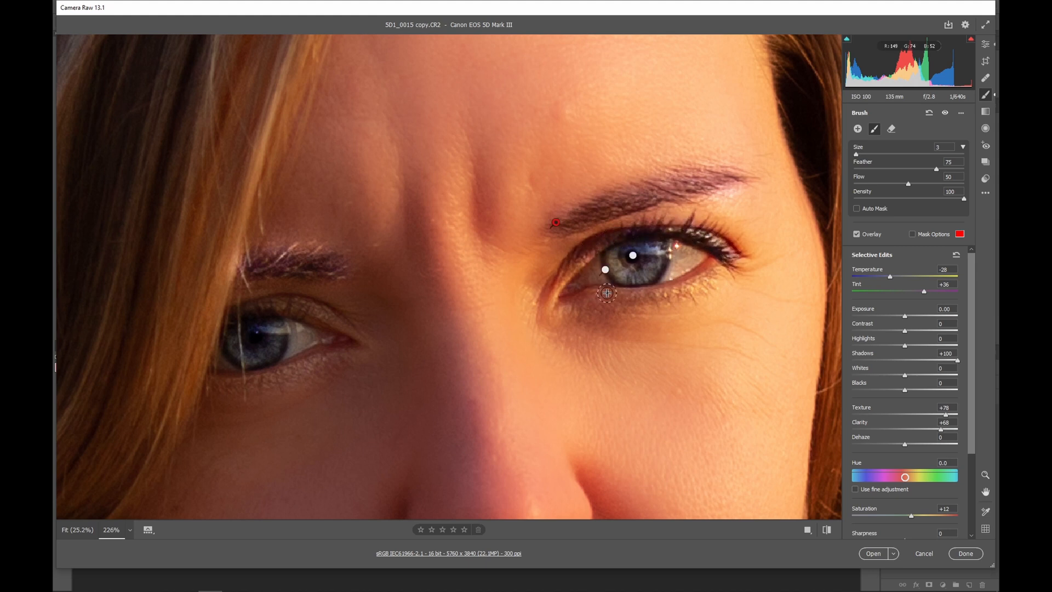
left_click_drag(599, 298, 625, 296)
left_click_drag(715, 265, 717, 263)
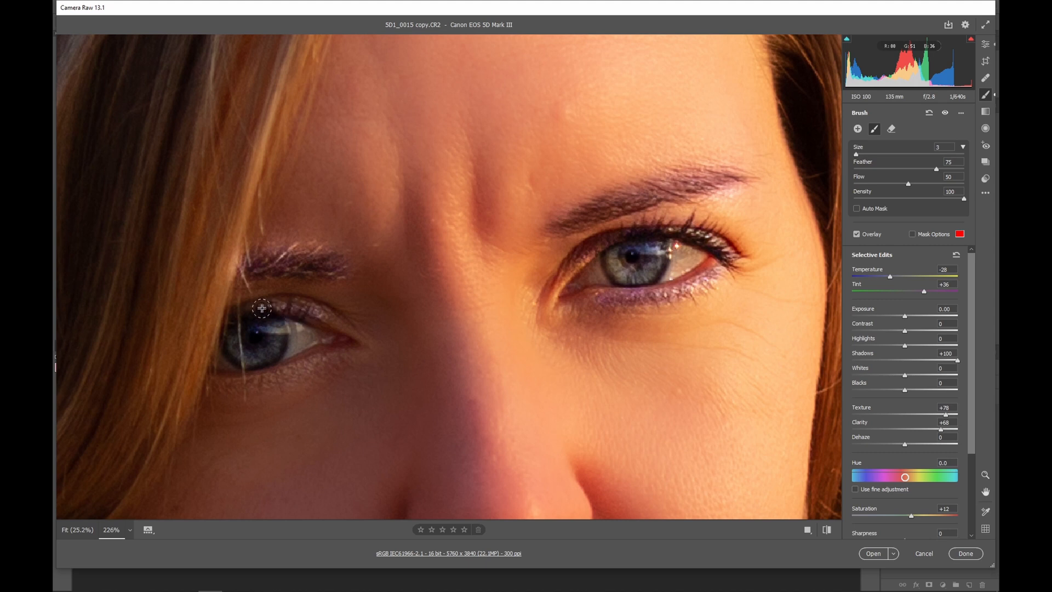
Paint the shaded eye's lower lashes, then reset the brow and lash adjustment with texture at +100 and exposure at -0.50
mouse_move(317, 357)
left_mouse_down()
mouse_move(263, 380)
mouse_move(212, 386)
left_mouse_up()
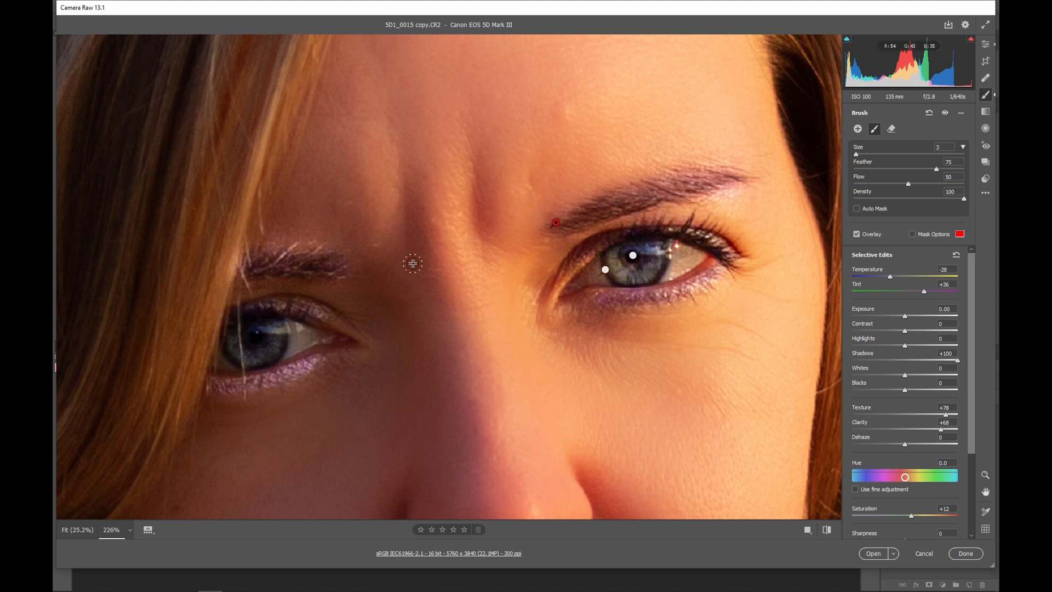
left_click(957, 255)
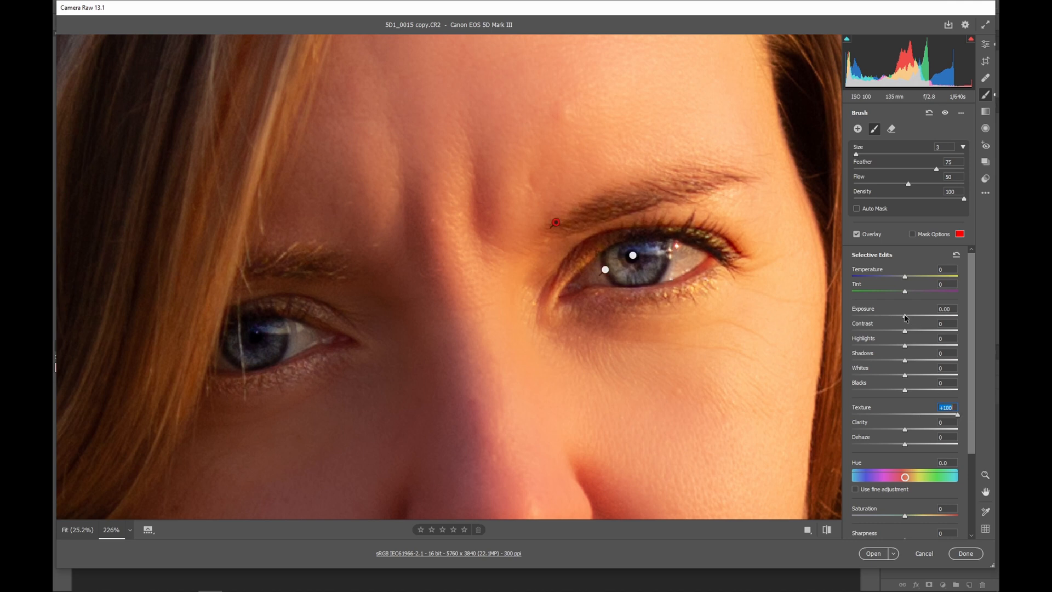
left_click_drag(904, 317, 896, 318)
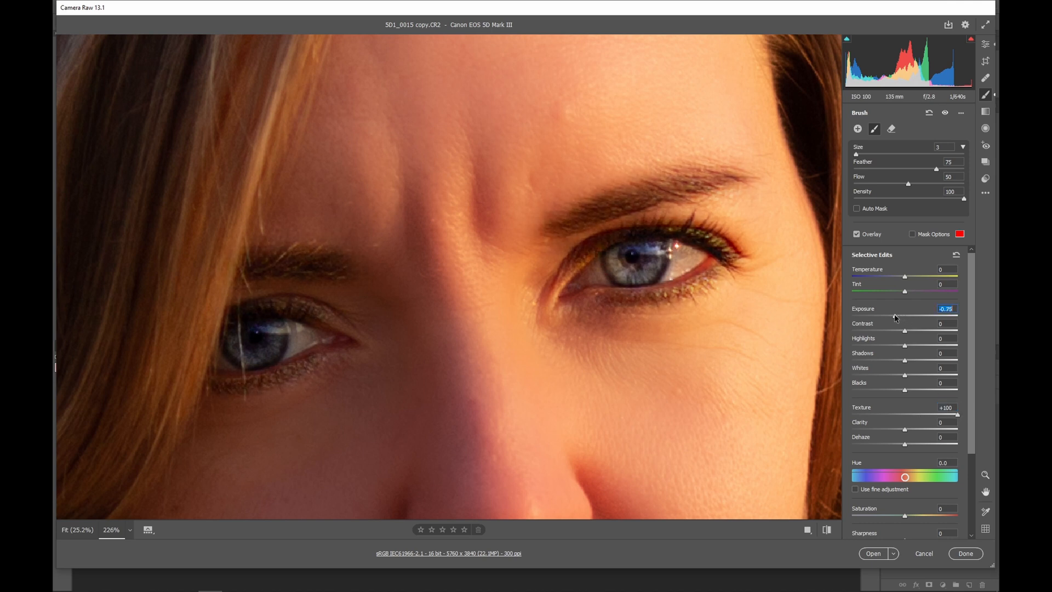
key("ctrl+space")
left_click_drag(664, 287, 555, 270)
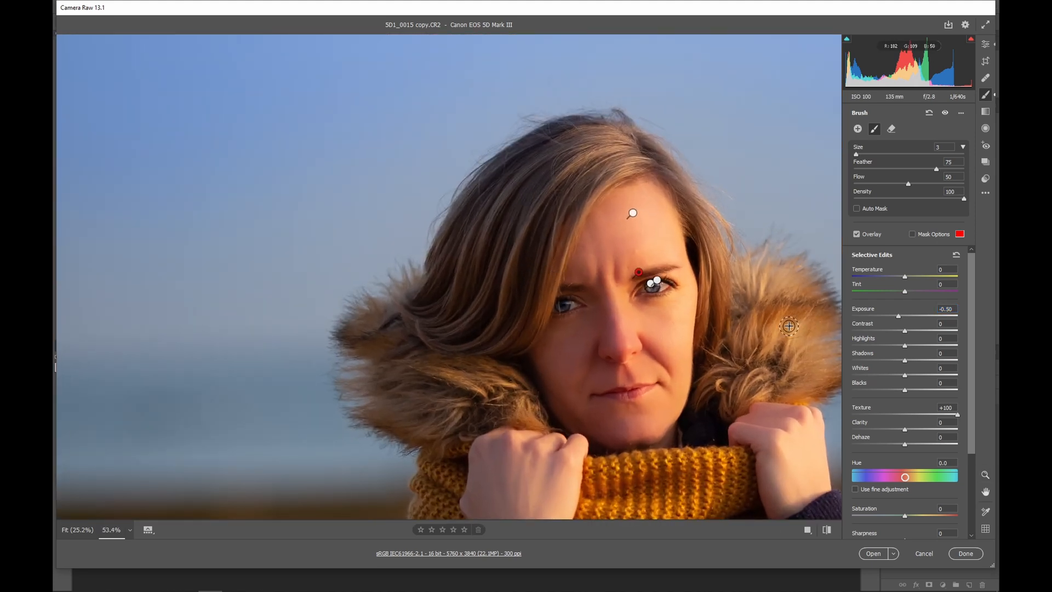
Create a new brush adjustment with feather 75 and paint over the lips, reducing the brush size to 4
left_click(858, 128)
key("ctrl+space")
left_click_drag(616, 384, 696, 392)
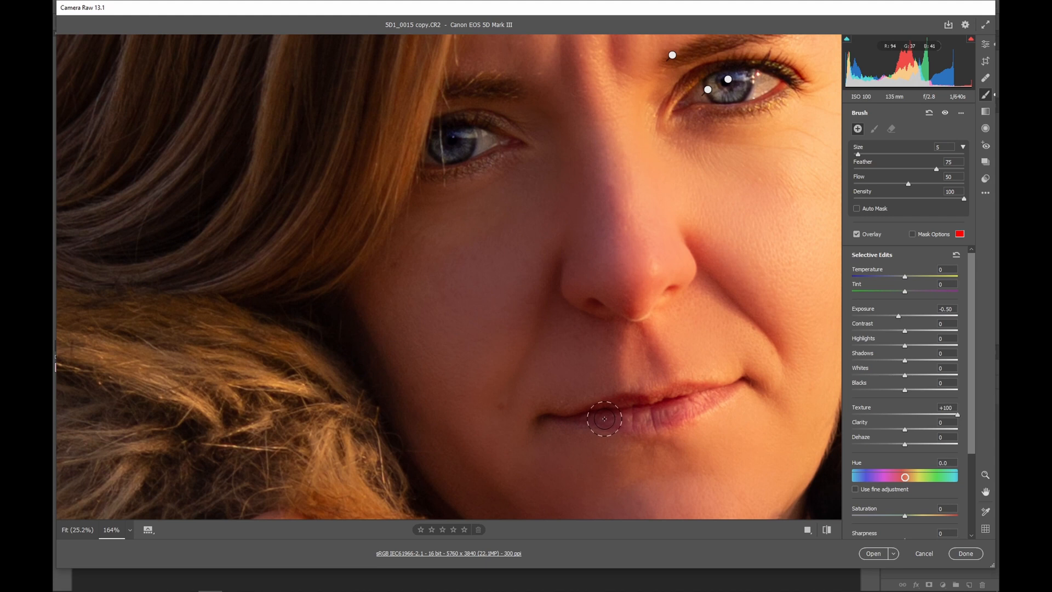
mouse_move(615, 412)
left_mouse_down()
mouse_move(665, 415)
mouse_move(705, 397)
left_mouse_up()
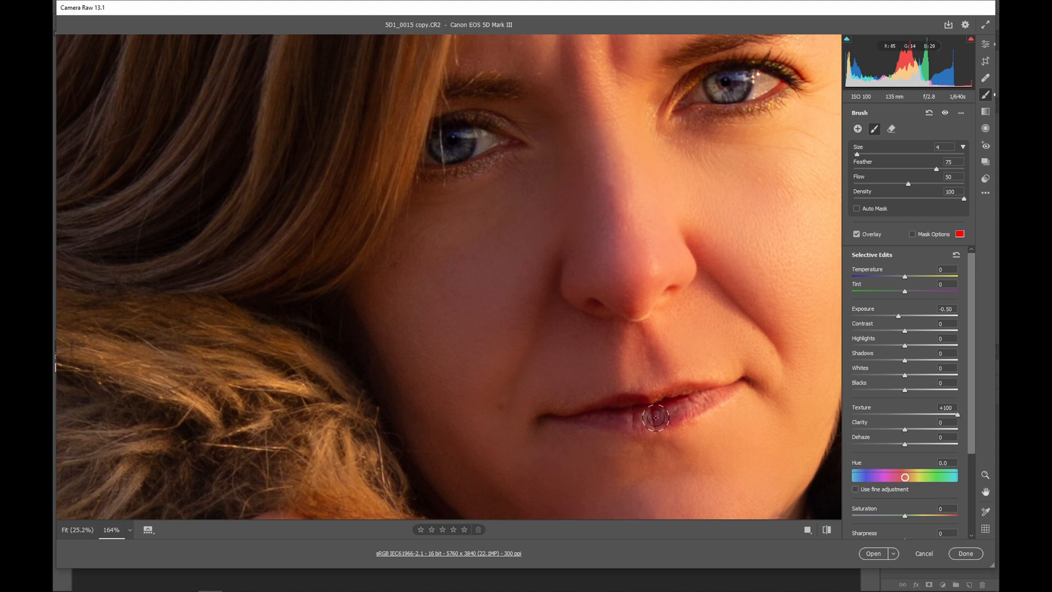
Reset the lip adjustment's settings and set saturation to +53
left_click(956, 255)
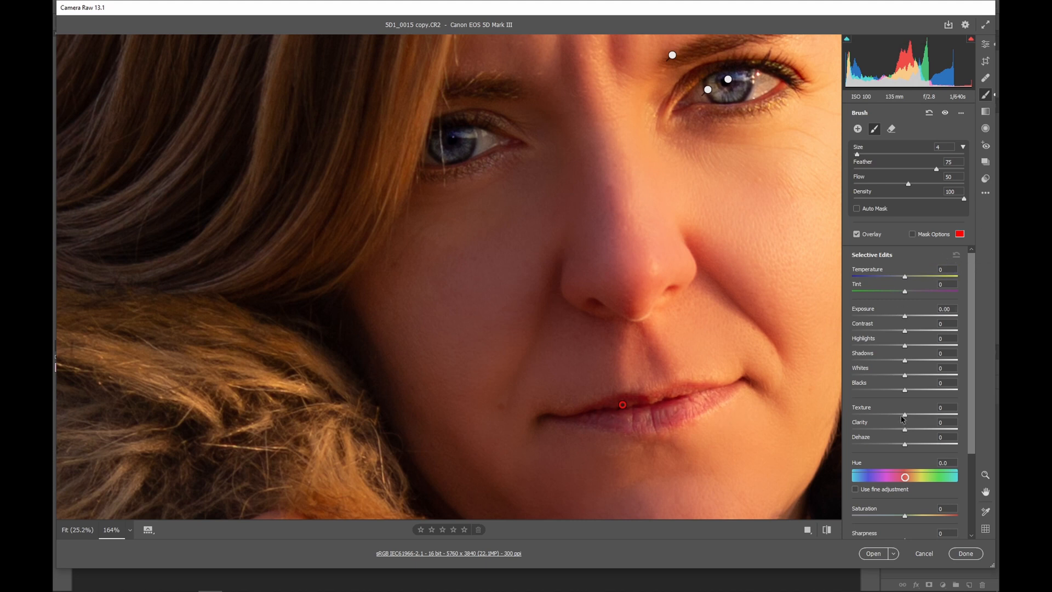
scroll(908, 404, "down", 1)
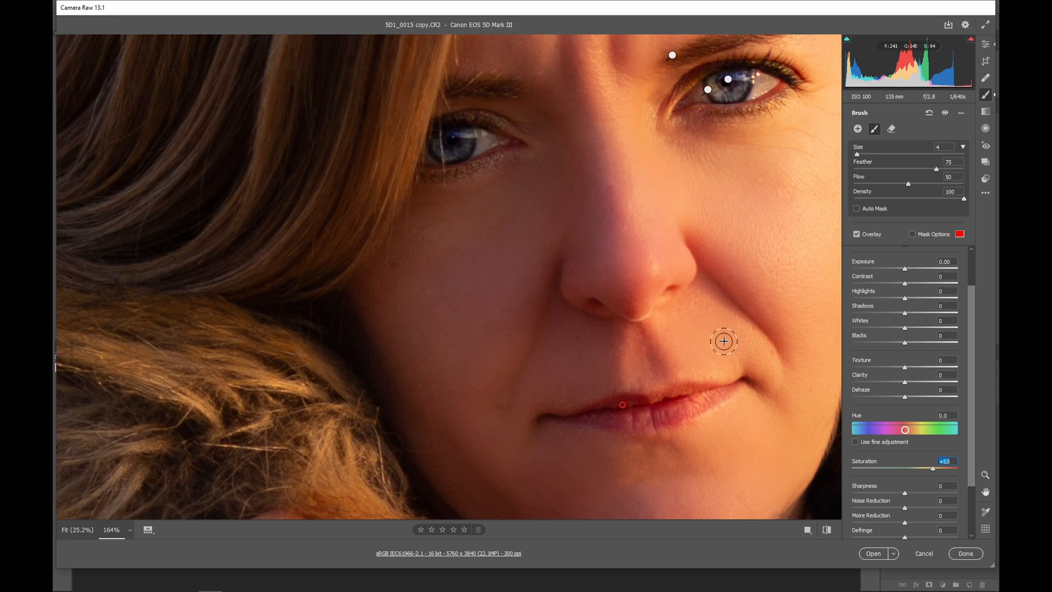
scroll(547, 321, "down", 5)
scroll(459, 311, "down", 3)
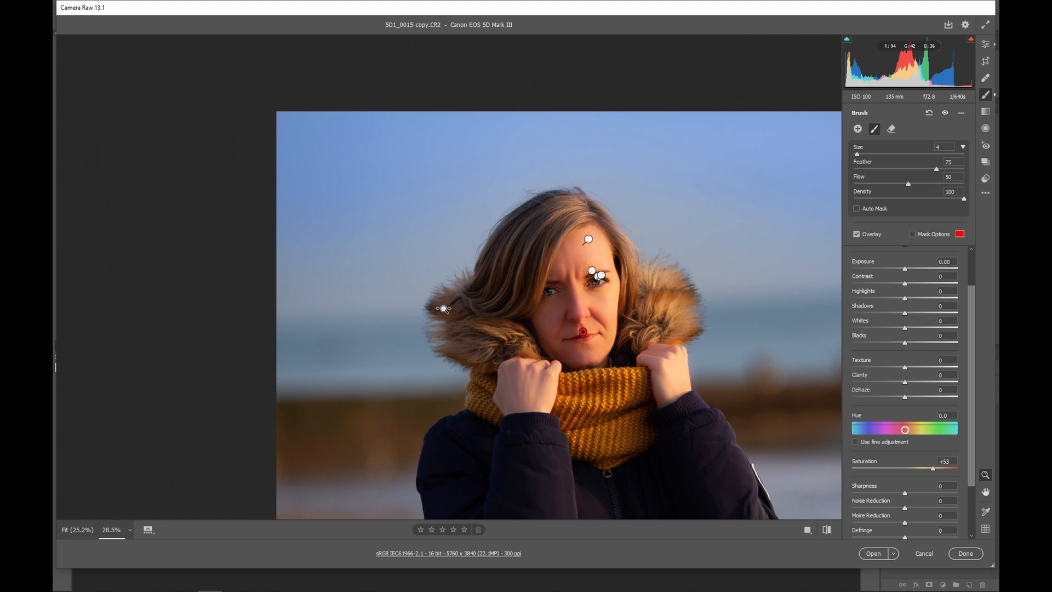
key("space")
mouse_move(644, 341)
left_mouse_down()
mouse_move(591, 249)
mouse_move(564, 225)
left_mouse_up()
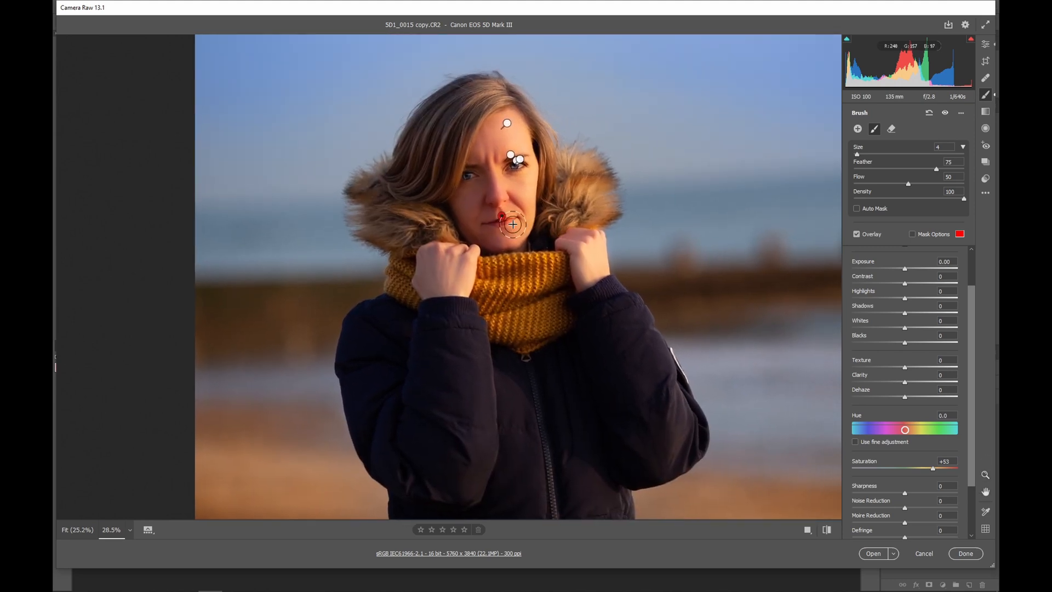
Create a new brush adjustment with size 8 and feather 75, and paint over the hair and fur hood on the shaded side
scroll(487, 151, "up", 3)
scroll(473, 160, "up", 1)
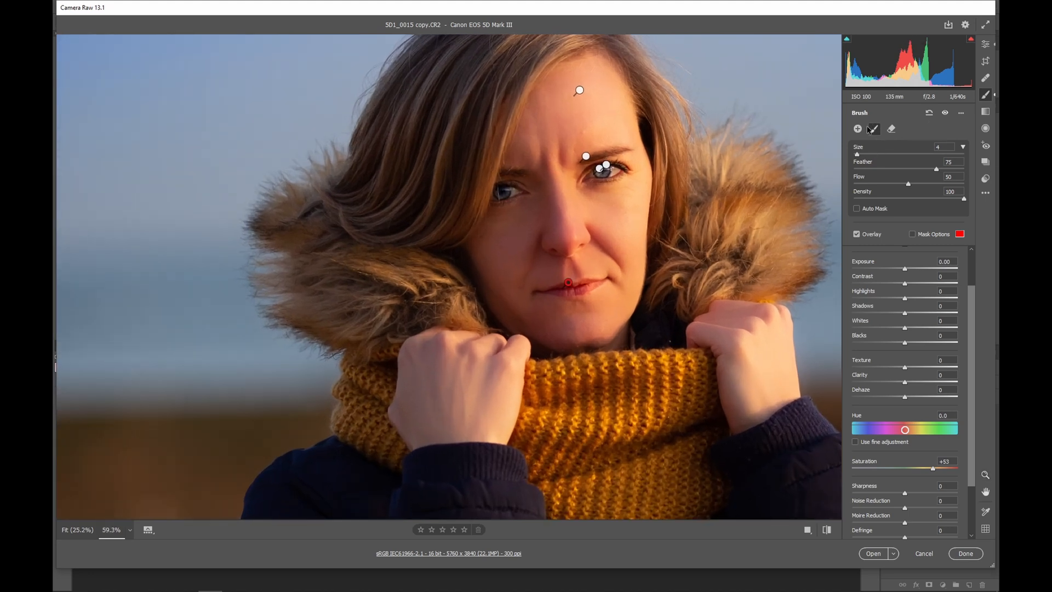
left_click_drag(477, 174, 467, 257)
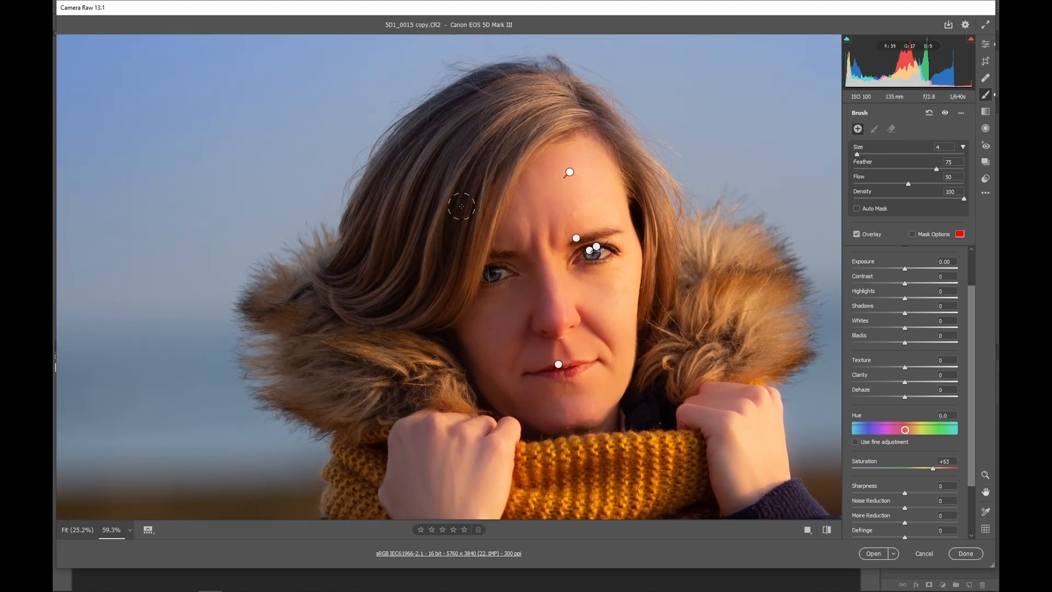
key("bracketright")
key("bracketright")
left_click_drag(512, 92, 459, 118)
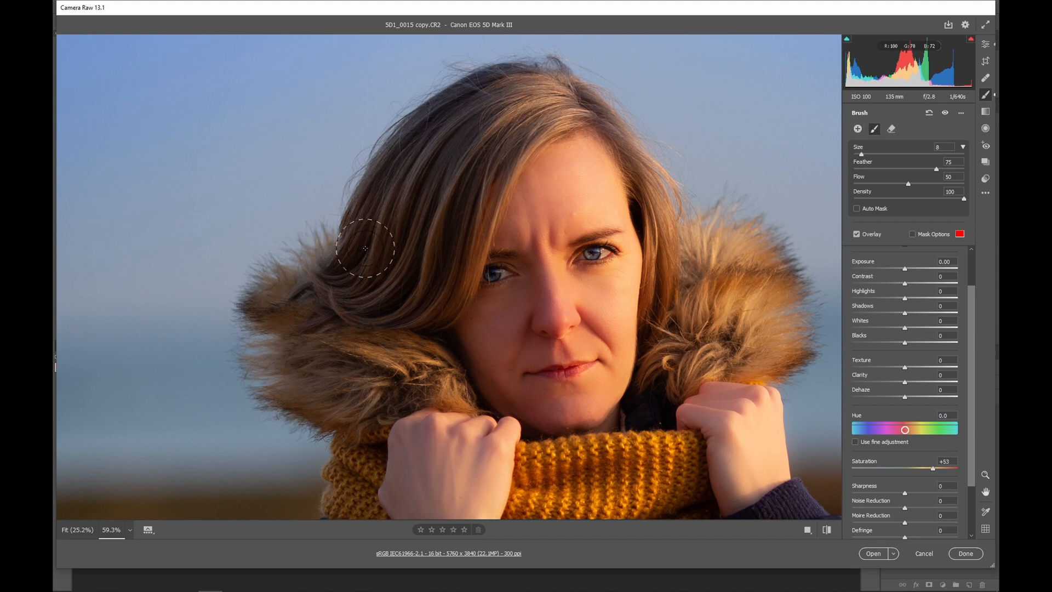
mouse_move(296, 289)
left_mouse_down()
mouse_move(287, 355)
mouse_move(308, 383)
mouse_move(384, 357)
mouse_move(421, 375)
mouse_move(437, 370)
left_mouse_up()
mouse_move(422, 285)
left_mouse_down()
mouse_move(496, 165)
mouse_move(445, 195)
left_mouse_up()
Show the red mask overlay and fill in the gaps over the shaded side's hair, fur and scarf edge
key("y")
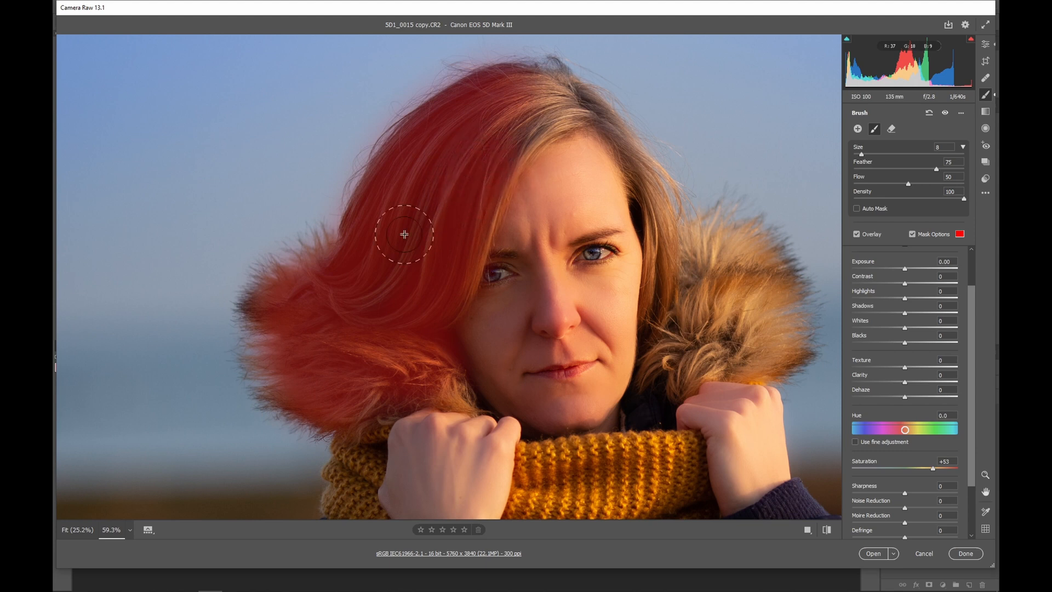
mouse_move(371, 262)
left_mouse_down()
mouse_move(509, 110)
mouse_move(544, 103)
mouse_move(541, 142)
left_mouse_up()
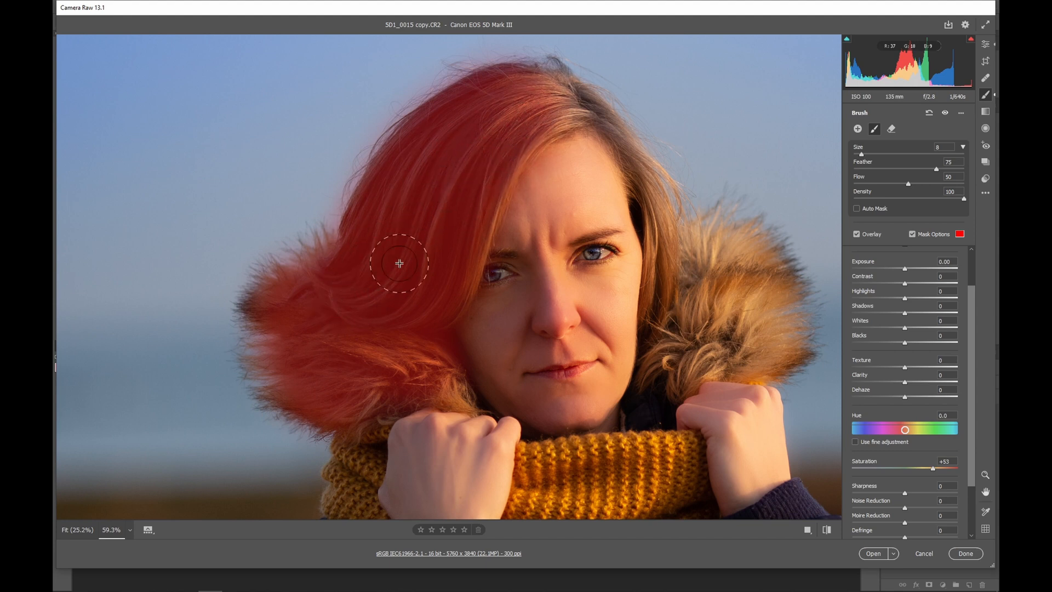
left_click_drag(386, 347, 426, 157)
left_click_drag(392, 251, 392, 328)
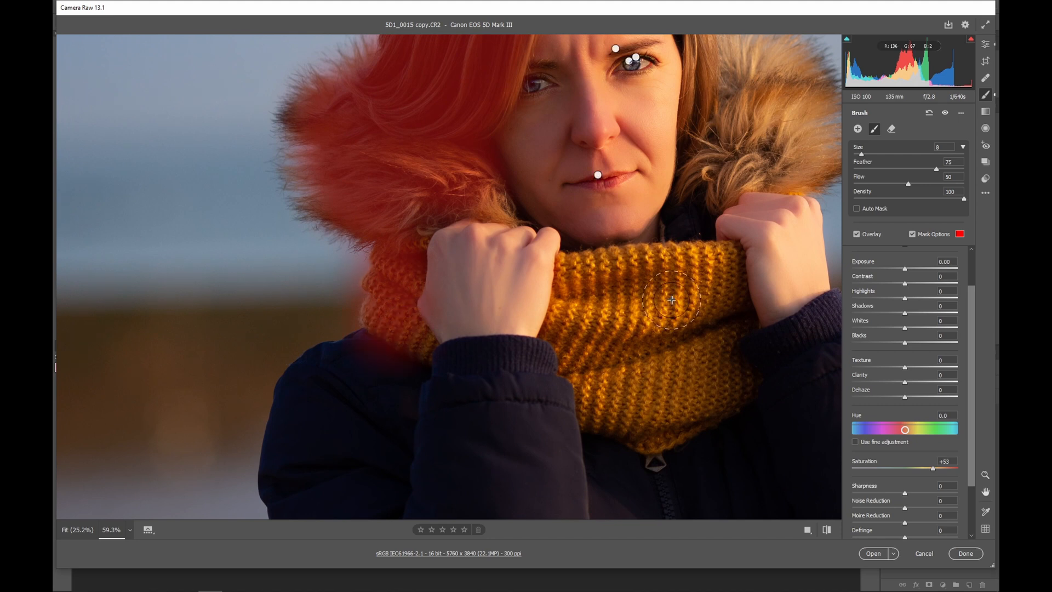
Extend the mask over the middle of the scarf and the hair and fur hood on the sunlit side
mouse_move(570, 271)
left_mouse_down()
mouse_move(709, 273)
mouse_move(716, 283)
mouse_move(718, 382)
mouse_move(654, 410)
mouse_move(609, 390)
mouse_move(578, 327)
mouse_move(602, 284)
mouse_move(659, 277)
mouse_move(670, 321)
mouse_move(640, 359)
mouse_move(701, 331)
mouse_move(582, 308)
mouse_move(584, 282)
mouse_move(668, 276)
mouse_move(677, 345)
left_mouse_up()
key("space")
left_click_drag(483, 196, 491, 207)
key("space")
mouse_move(734, 169)
left_mouse_down()
mouse_move(456, 252)
mouse_move(467, 263)
left_mouse_up()
mouse_move(488, 158)
left_mouse_down()
mouse_move(515, 181)
mouse_move(540, 244)
mouse_move(527, 262)
mouse_move(463, 277)
mouse_move(432, 268)
mouse_move(444, 209)
mouse_move(510, 235)
mouse_move(441, 151)
mouse_move(434, 106)
mouse_move(469, 114)
left_mouse_up()
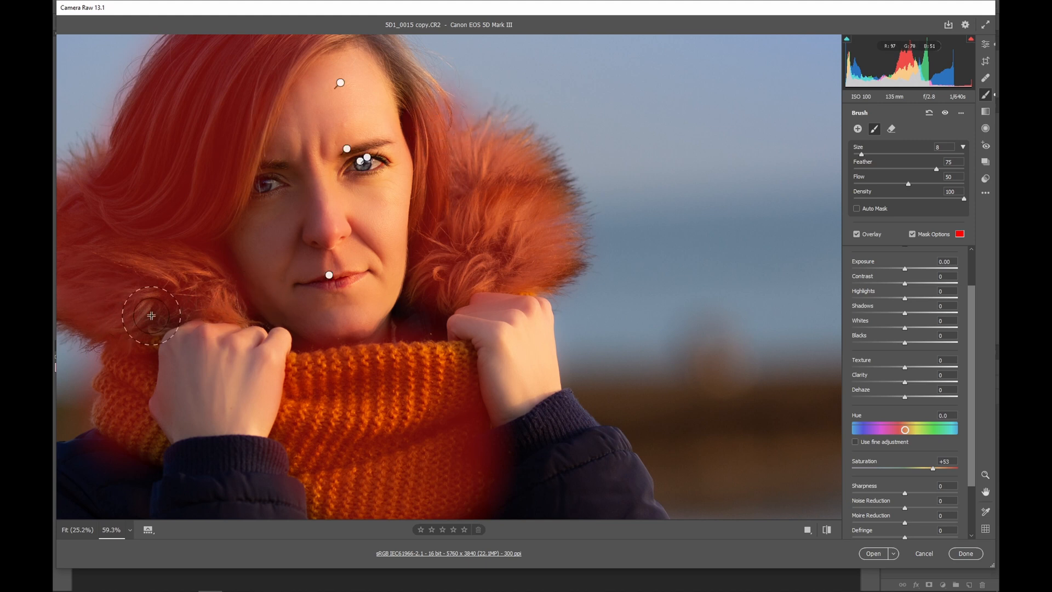
Erase mask spill around the face, hands and outer edges of the fur and scarf with eraser size 5 and feather 100
left_click(891, 129)
mouse_move(394, 168)
left_mouse_down()
mouse_move(384, 295)
mouse_move(355, 326)
mouse_move(312, 324)
left_mouse_up()
mouse_move(231, 340)
left_mouse_down()
mouse_move(178, 343)
mouse_move(170, 372)
left_mouse_up()
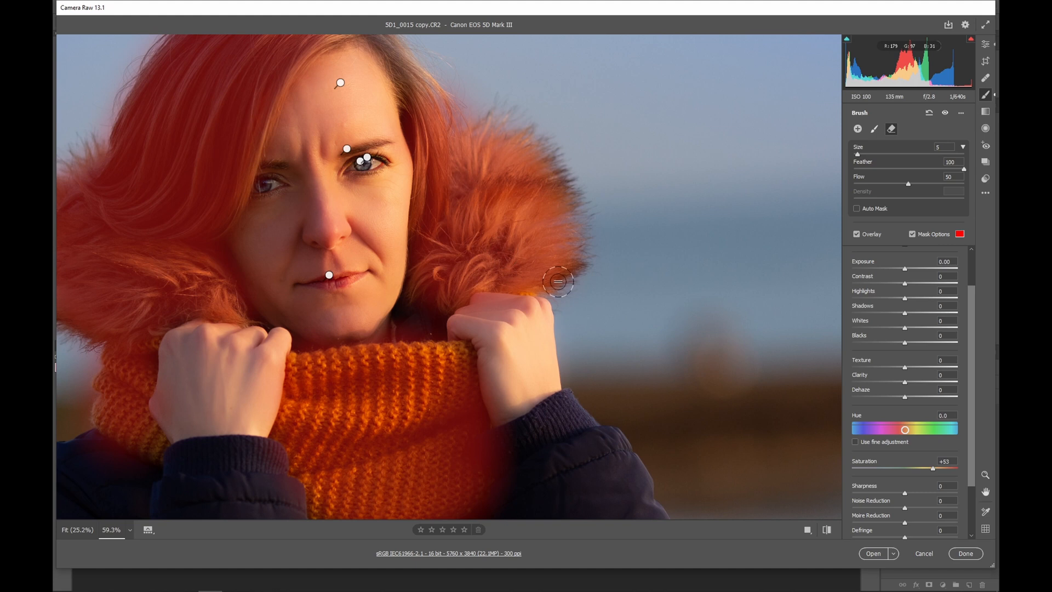
mouse_move(534, 313)
left_mouse_down()
mouse_move(496, 307)
mouse_move(462, 326)
mouse_move(470, 297)
left_mouse_up()
mouse_move(339, 83)
left_mouse_down()
mouse_move(452, 219)
mouse_move(432, 212)
mouse_move(405, 260)
left_mouse_up()
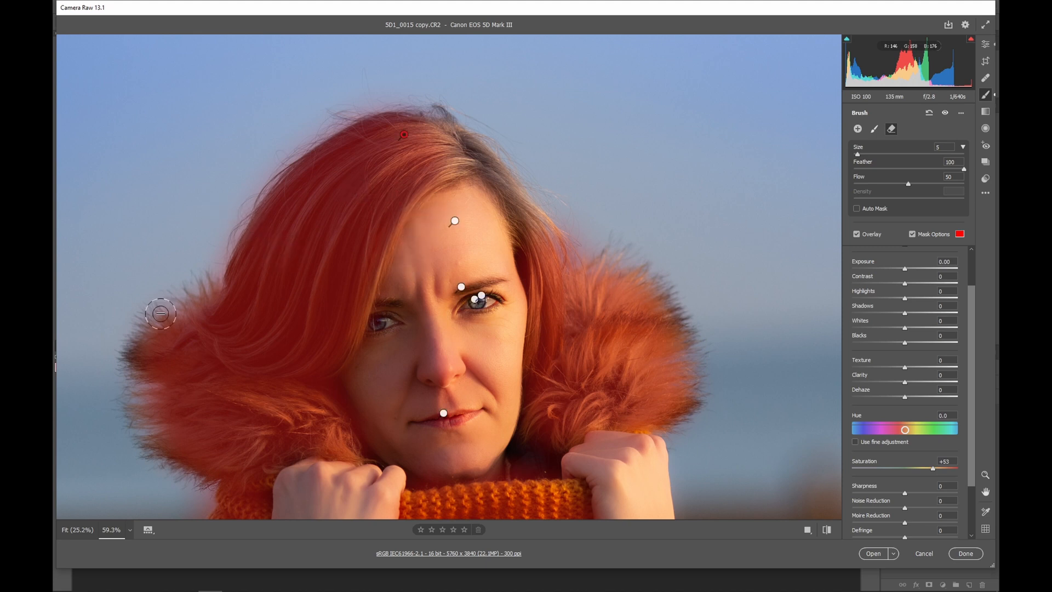
left_click_drag(180, 391, 261, 285)
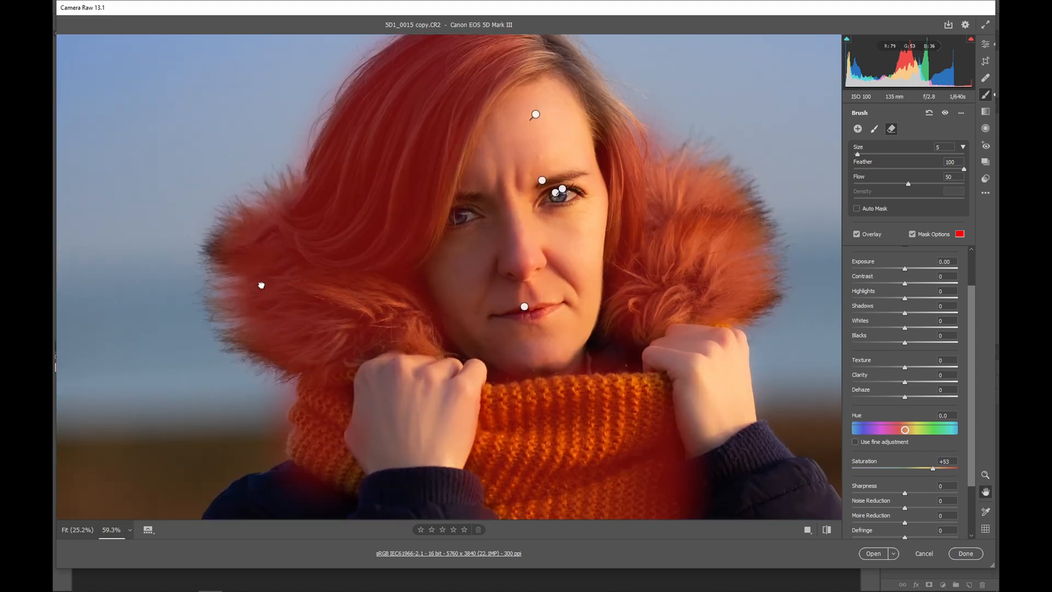
left_click_drag(358, 444, 363, 417)
left_click_drag(331, 507, 308, 488)
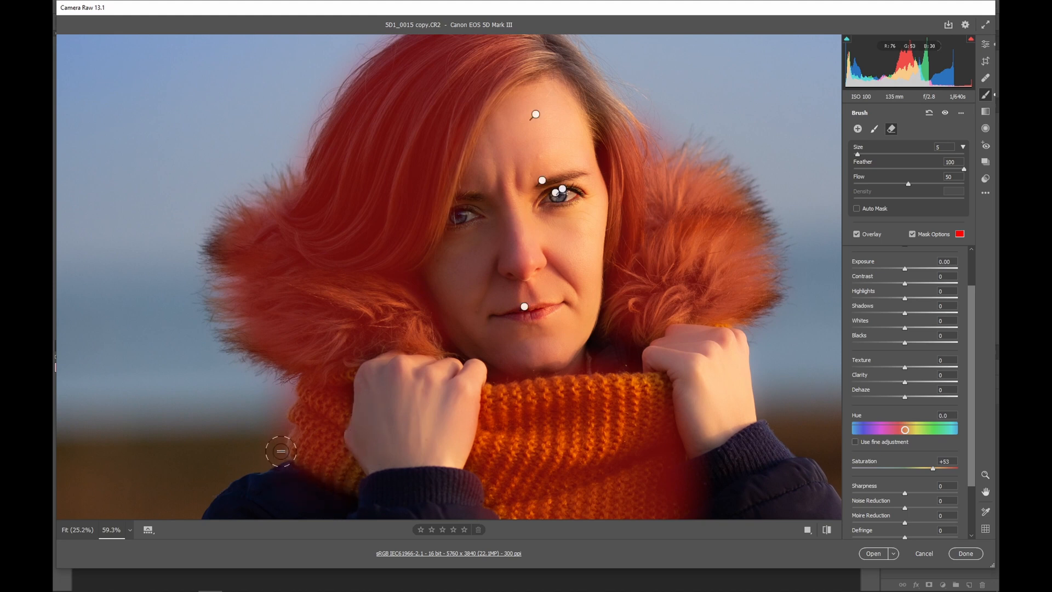
Paint the unmasked hair at the crown and along the sunlit side of the forehead with brush size 8
left_click(874, 129)
key("space")
mouse_move(522, 103)
left_mouse_down()
mouse_move(363, 268)
mouse_move(411, 257)
left_mouse_up()
key("ctrl+space")
key("space")
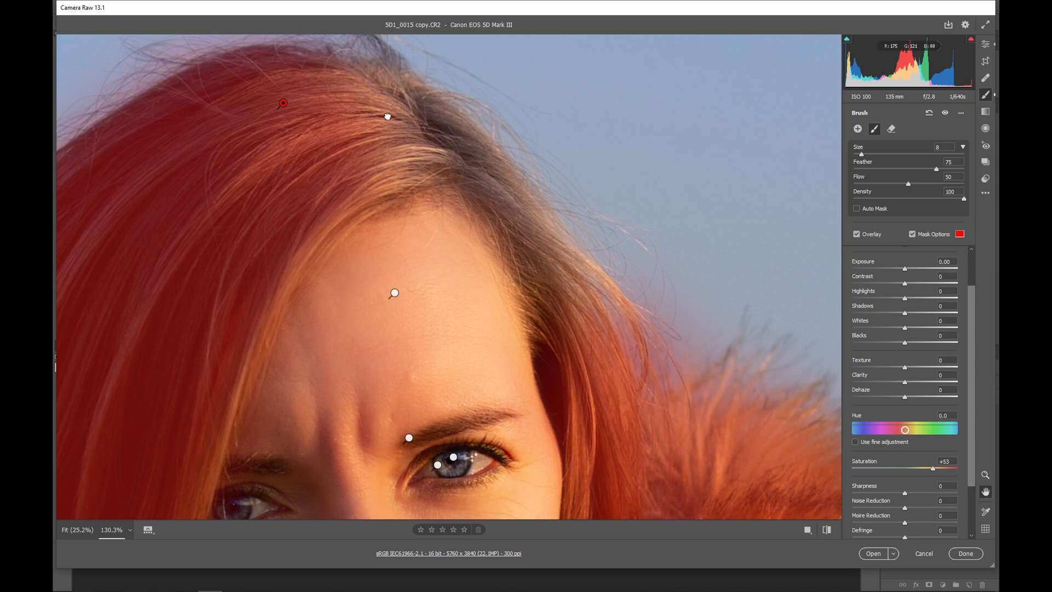
mouse_move(387, 117)
left_mouse_down()
mouse_move(376, 188)
mouse_move(336, 163)
mouse_move(371, 159)
mouse_move(383, 200)
mouse_move(402, 221)
mouse_move(308, 280)
mouse_move(223, 418)
left_mouse_up()
mouse_move(387, 179)
left_mouse_down()
mouse_move(432, 212)
mouse_move(495, 284)
mouse_move(558, 410)
mouse_move(539, 395)
mouse_move(556, 406)
mouse_move(467, 224)
left_mouse_up()
key("space")
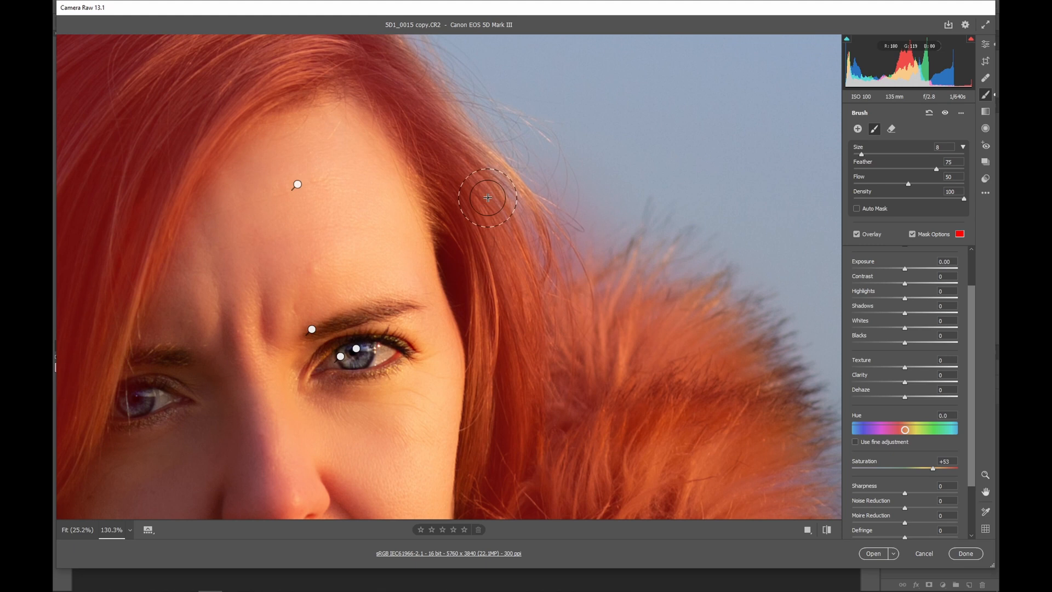
Fill in the remaining thin mask areas on the fur hood on both sides of the face
key("space")
left_click_drag(617, 289, 581, 94)
left_click_drag(599, 204, 678, 176)
left_click_drag(452, 275, 603, 180)
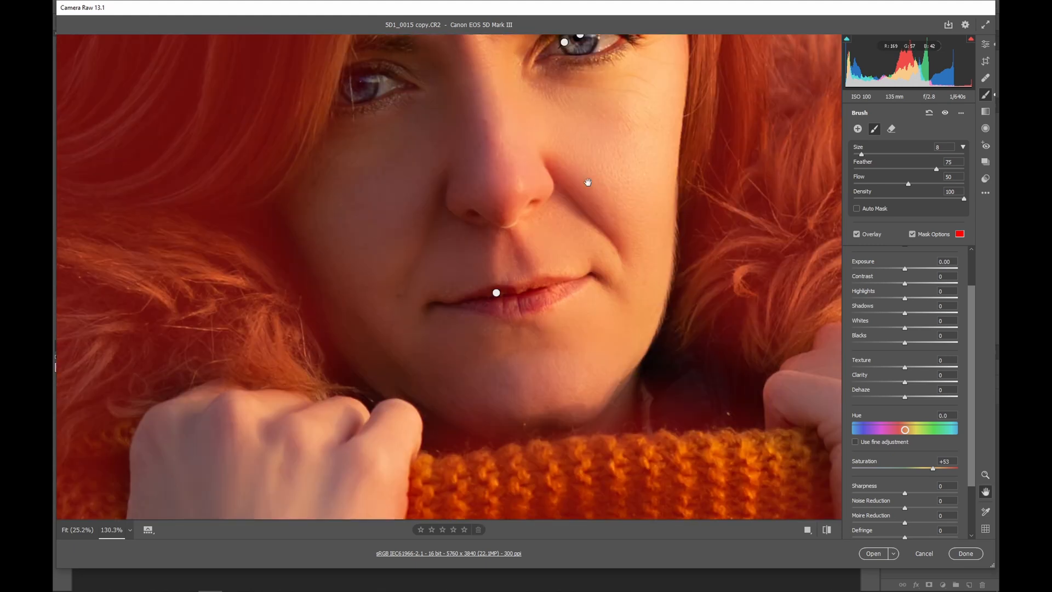
left_click_drag(135, 282, 416, 269)
left_click_drag(445, 373, 401, 380)
left_click_drag(159, 271, 171, 262)
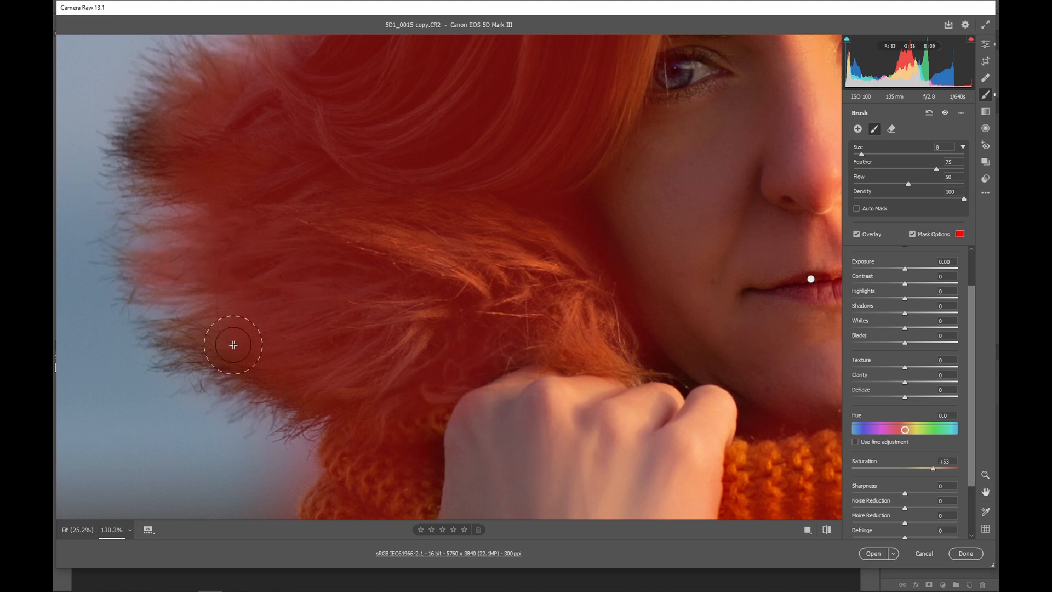
key("space")
left_click_drag(380, 314, 390, 69)
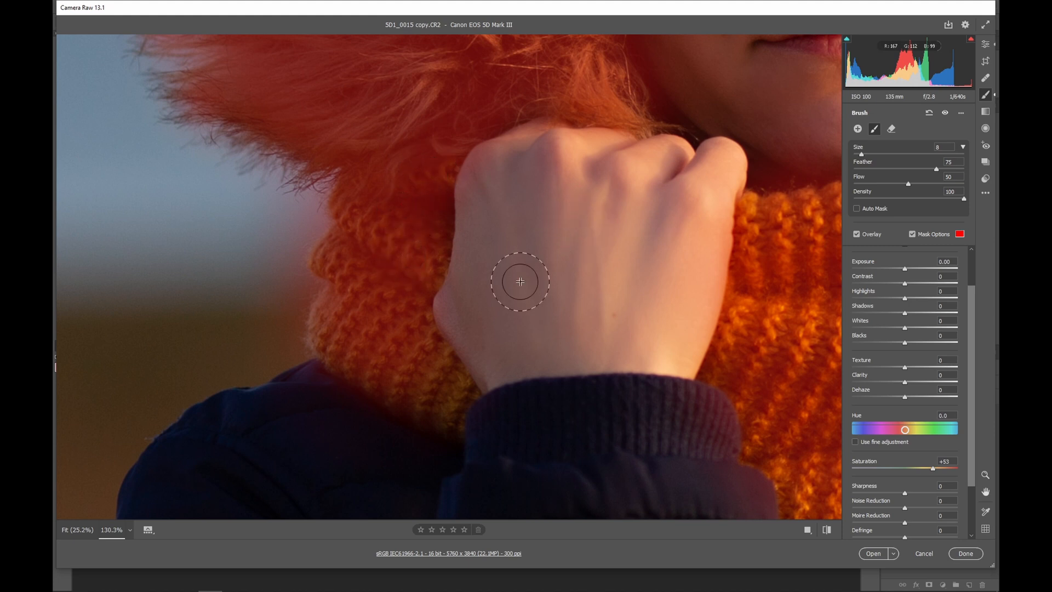
mouse_move(441, 402)
left_mouse_down()
mouse_move(399, 364)
mouse_move(433, 337)
left_mouse_up()
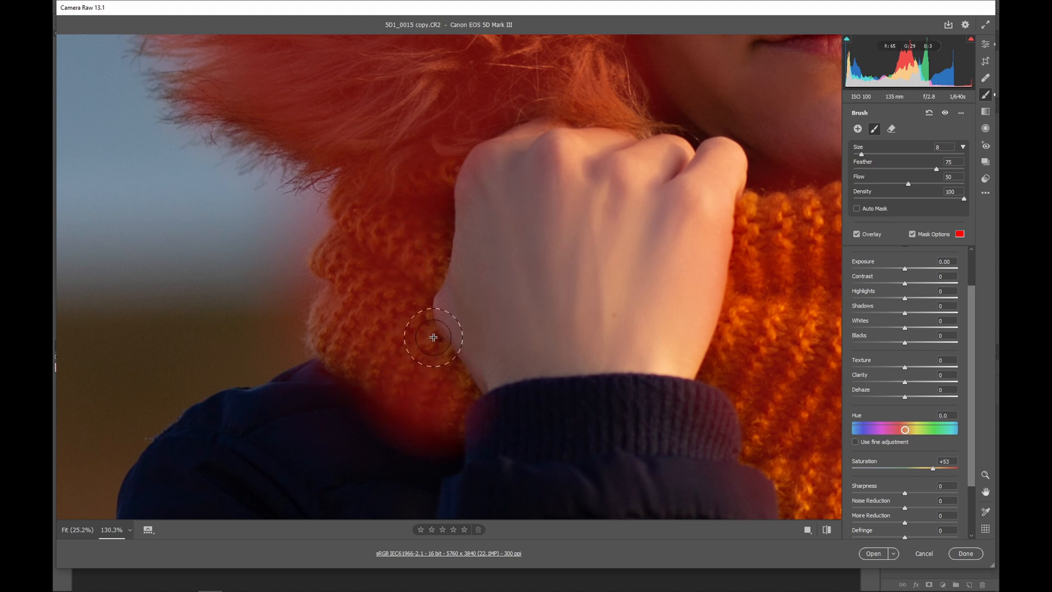
key("ctrl+alt+z")
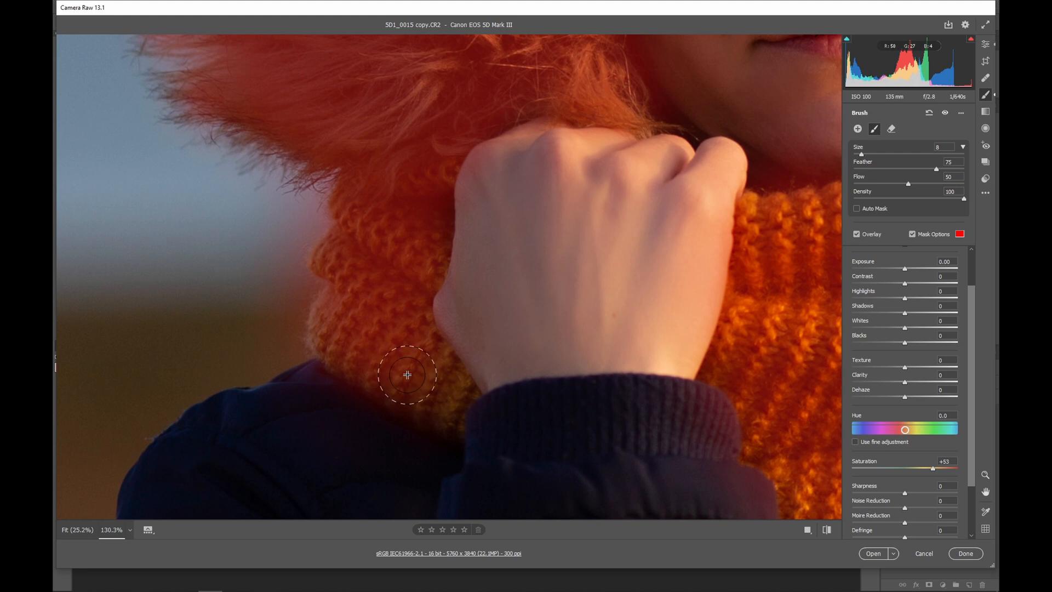
Hide the red mask overlay of the hair, fur and scarf adjustment
left_click_drag(626, 259, 535, 249)
left_click_drag(676, 239, 488, 250)
key("y")
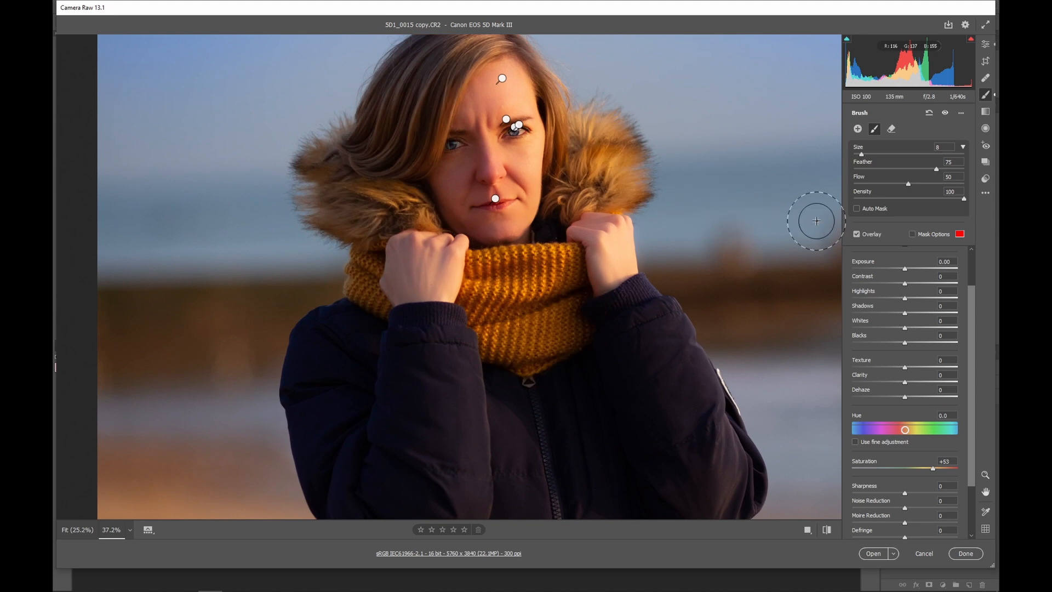
Reset the hair, fur and scarf adjustment's settings, then set texture to +100, clarity to +33 and shadows to +64
scroll(919, 303, "up", 2)
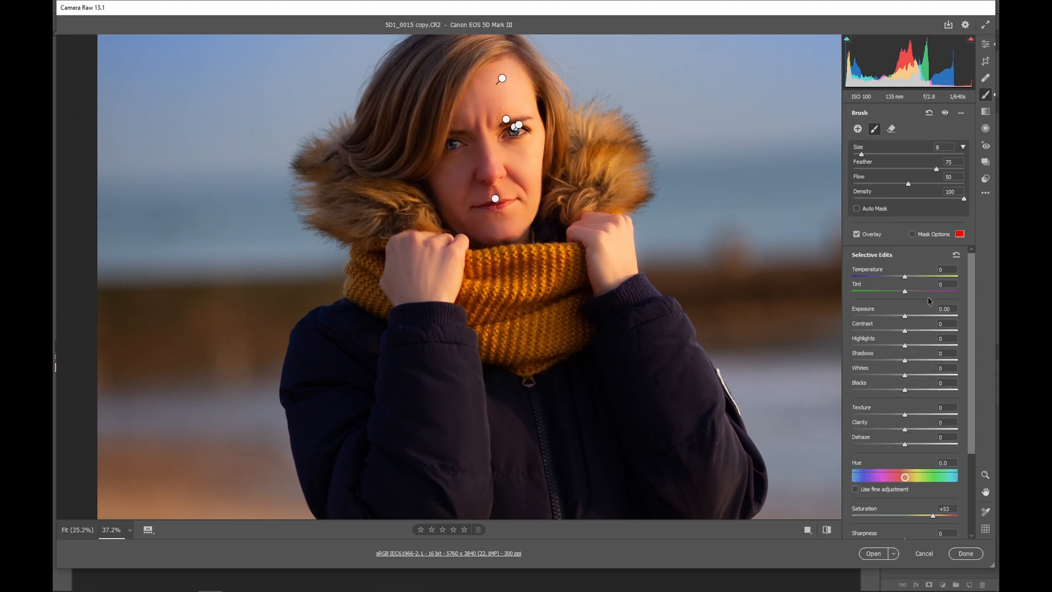
left_click(954, 254)
left_click_drag(908, 416, 964, 406)
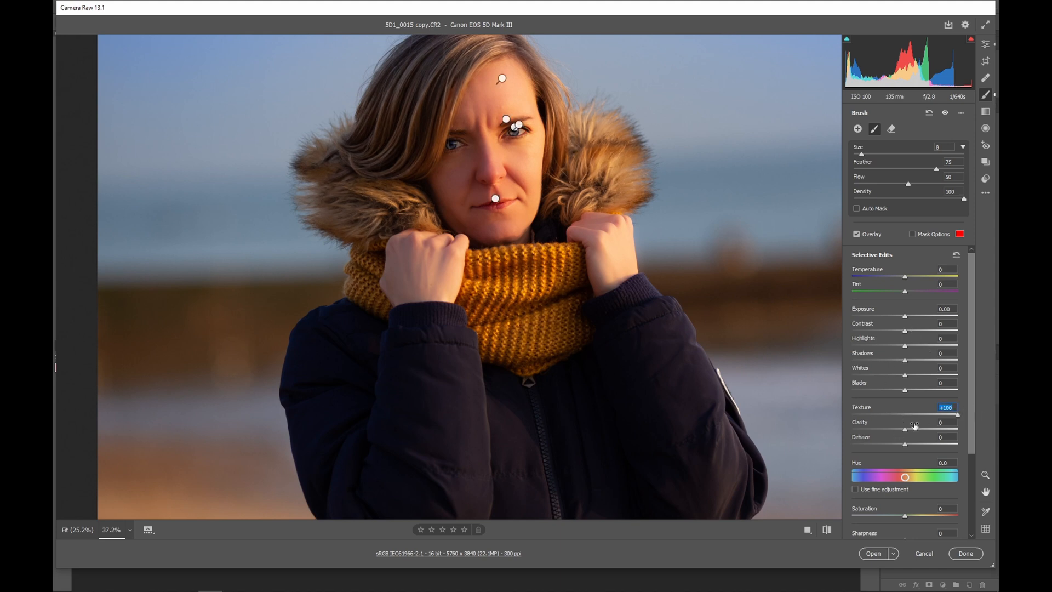
left_click_drag(905, 432, 942, 428)
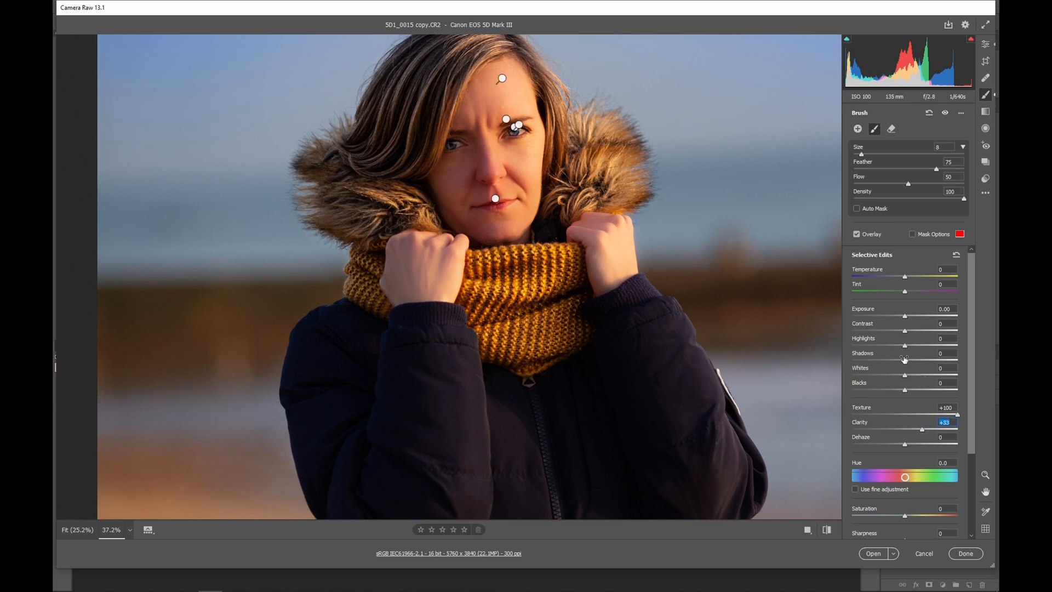
left_click_drag(905, 361, 930, 362)
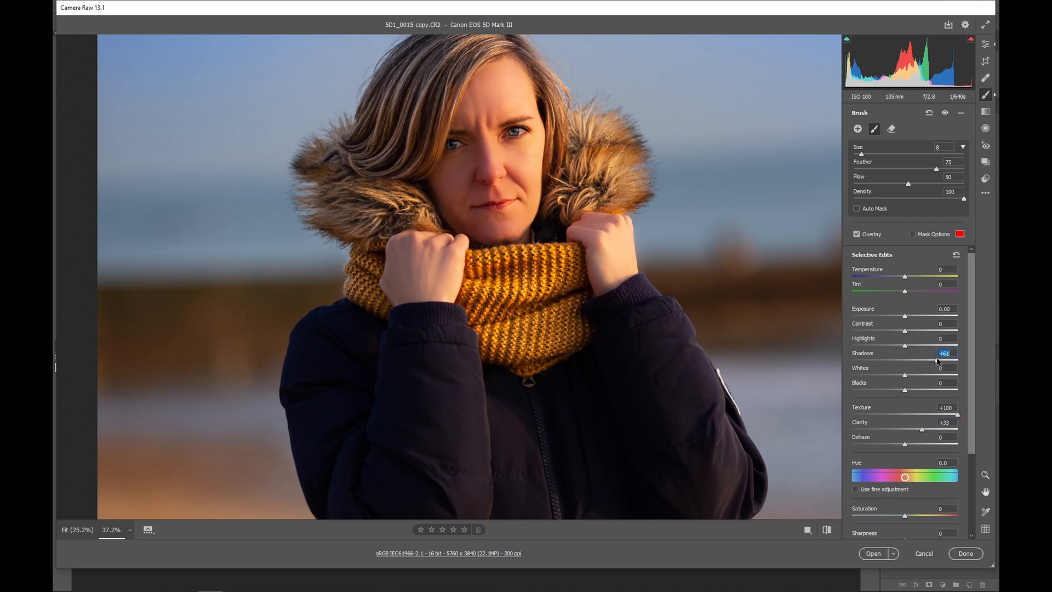
key("ctrl+space")
mouse_move(623, 293)
left_mouse_down()
mouse_move(607, 292)
mouse_move(630, 272)
mouse_move(581, 285)
mouse_move(575, 274)
left_mouse_up()
key("space")
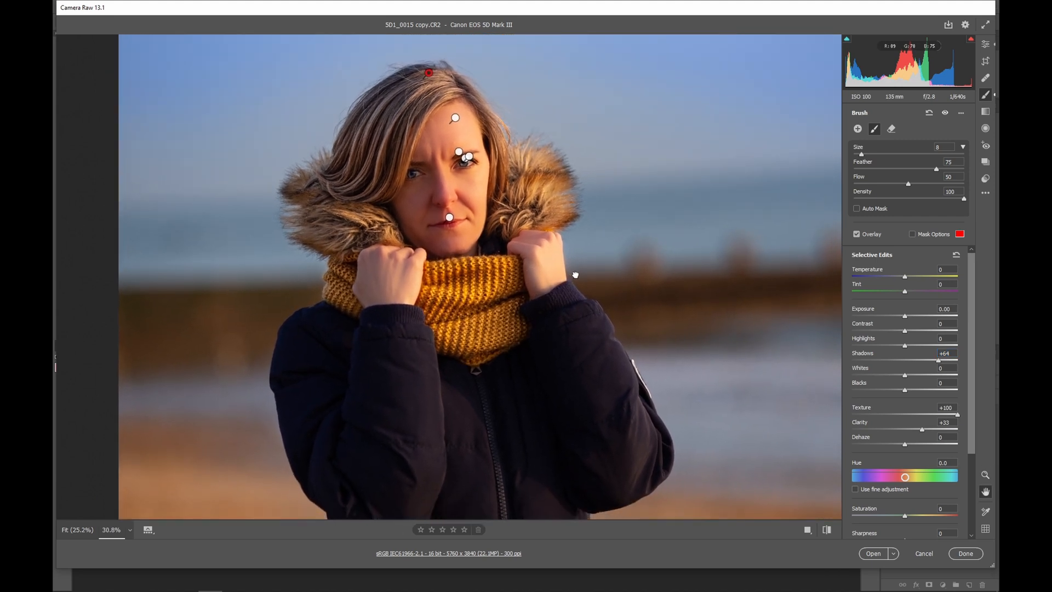
Enlarge the brush to size 10
key("bracketleft")
key("bracketleft")
key("bracketleft")
key("bracketleft")
key("bracketleft")
key("bracketright")
key("bracketright")
key("bracketright")
key("bracketright")
key("bracketright")
key("bracketright")
key("bracketright")
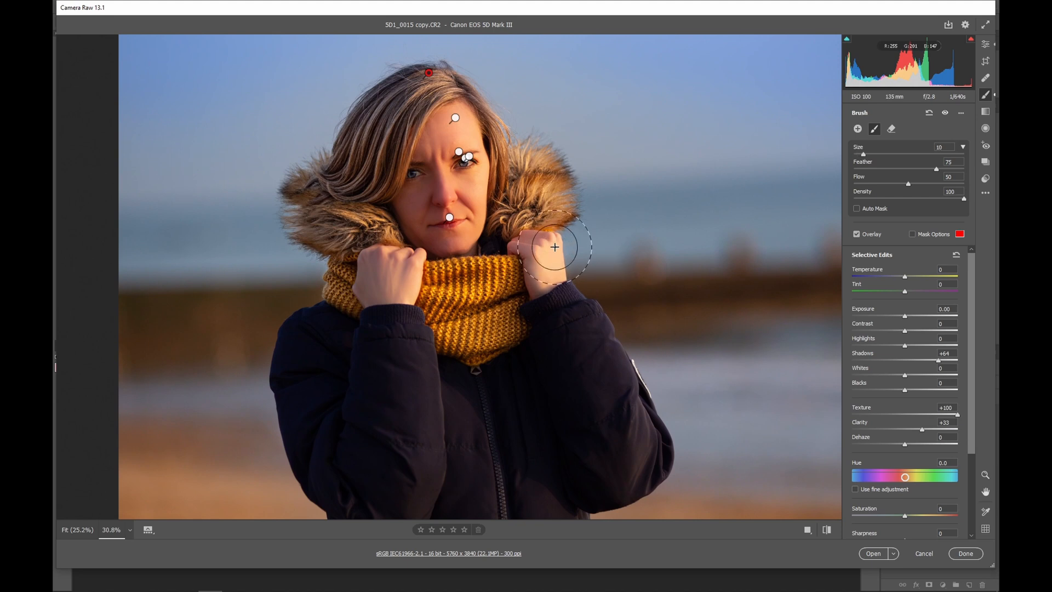
Fit the whole photo in view, add a vignette of -21, and open the edited image in Photoshop
left_click(986, 46)
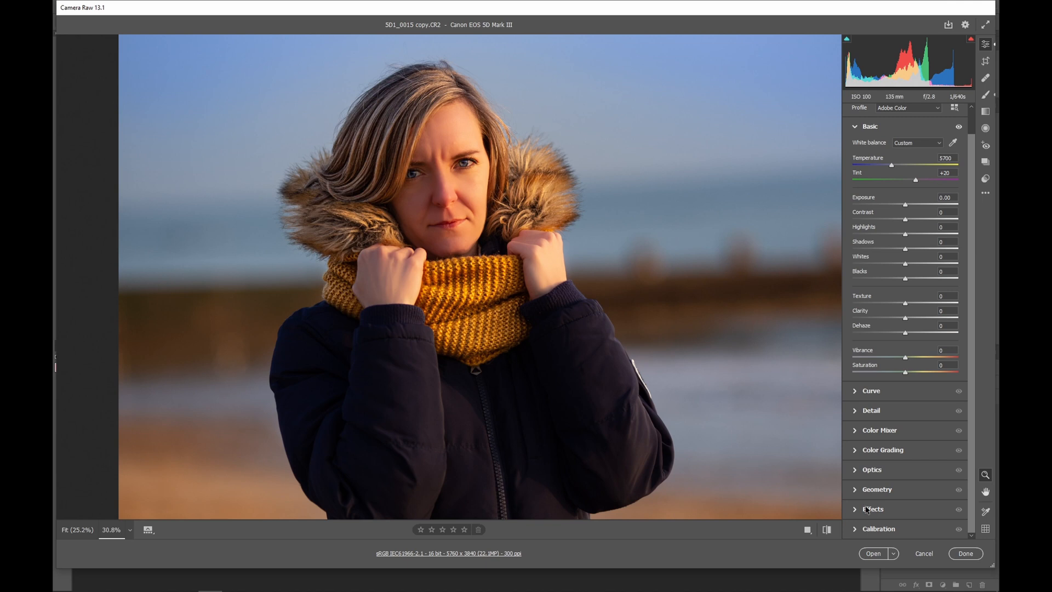
left_click(858, 510)
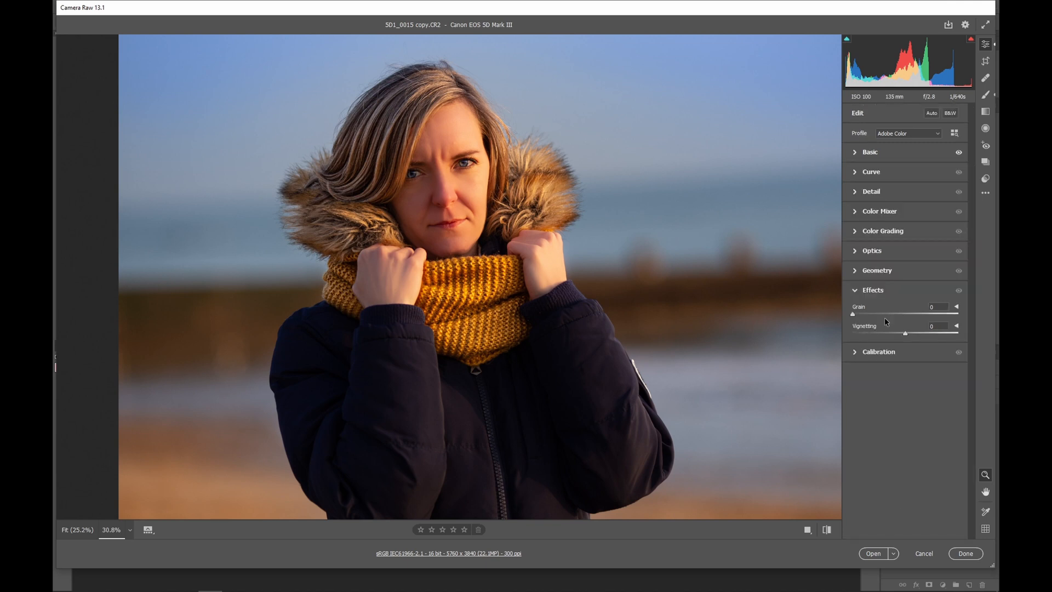
left_click_drag(662, 336, 619, 335)
left_click(675, 327)
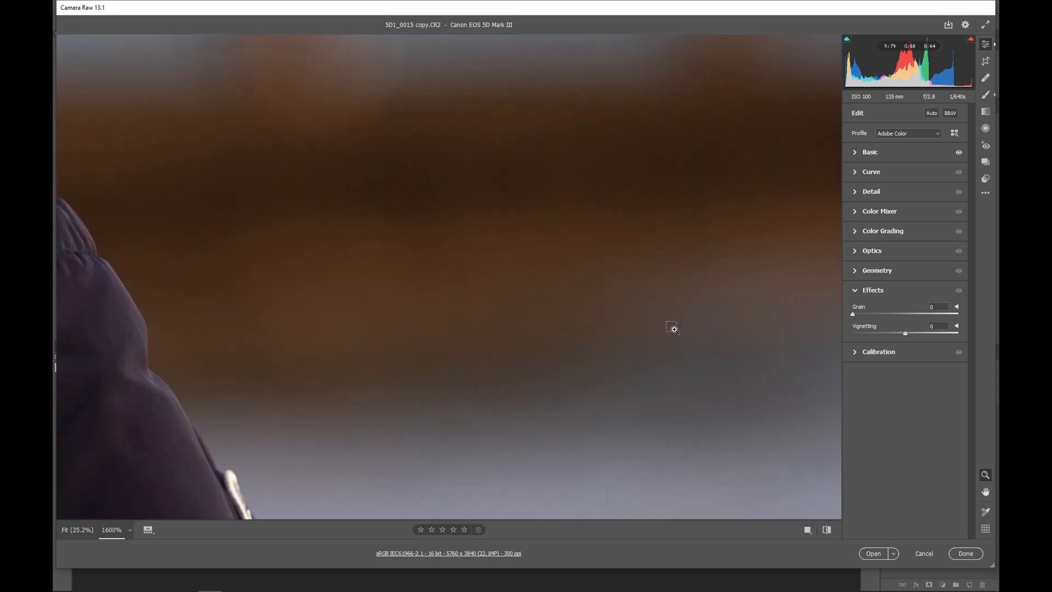
right_click(566, 321)
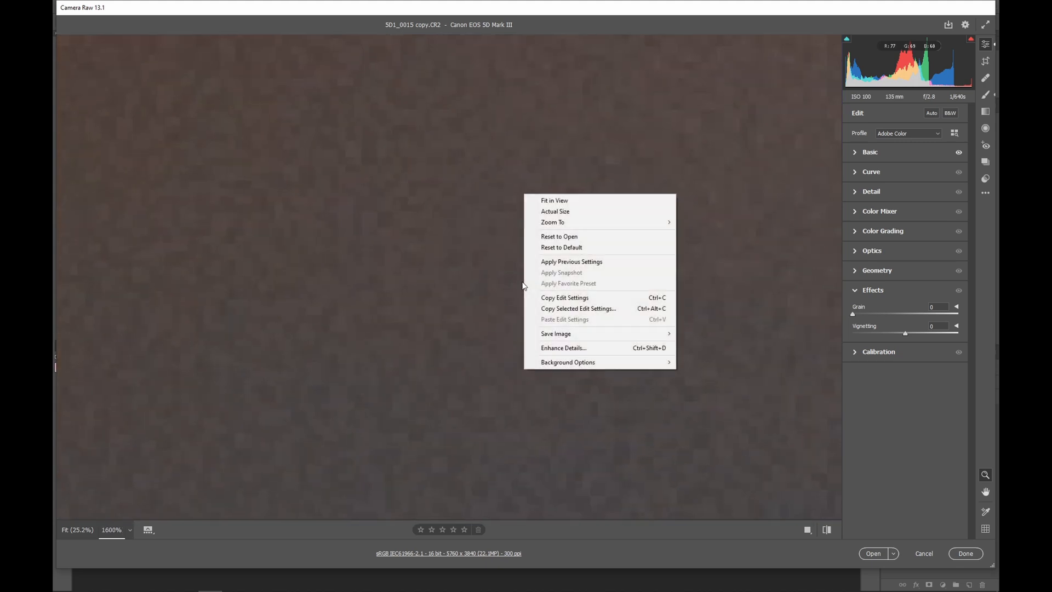
left_click(564, 201)
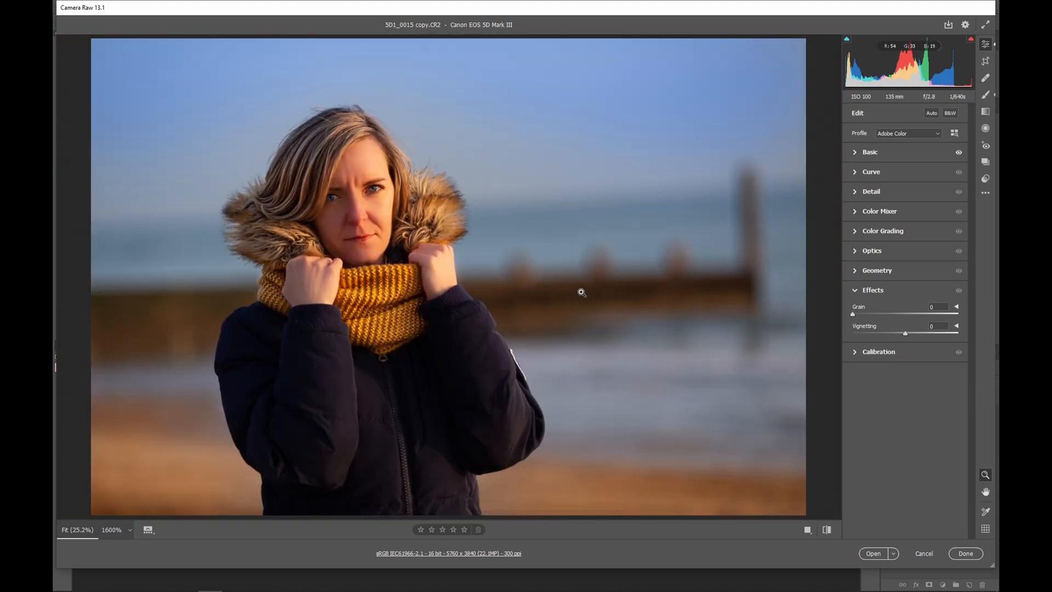
left_click_drag(905, 333, 896, 335)
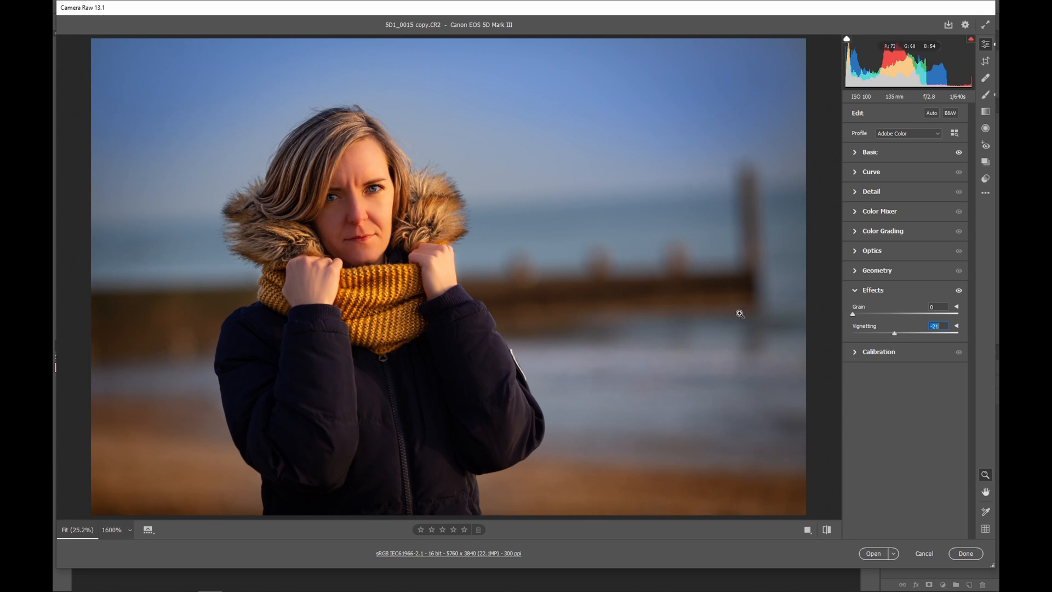
left_click(878, 552)
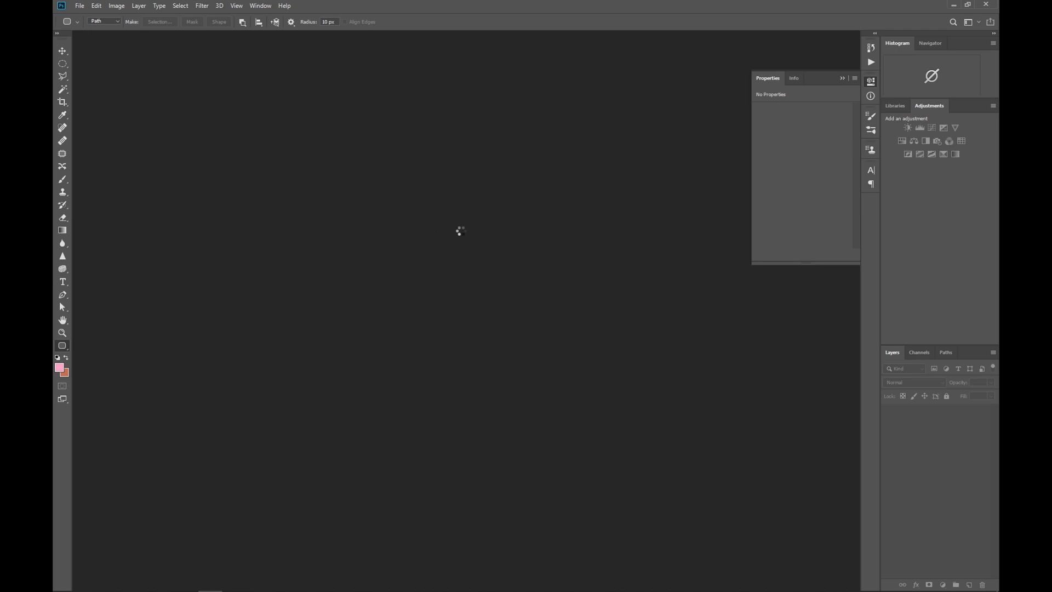
Remove blemishes and fine lines on the forehead and between the brows with the Spot Healing Brush at size 30
scroll(357, 222, "up", 3)
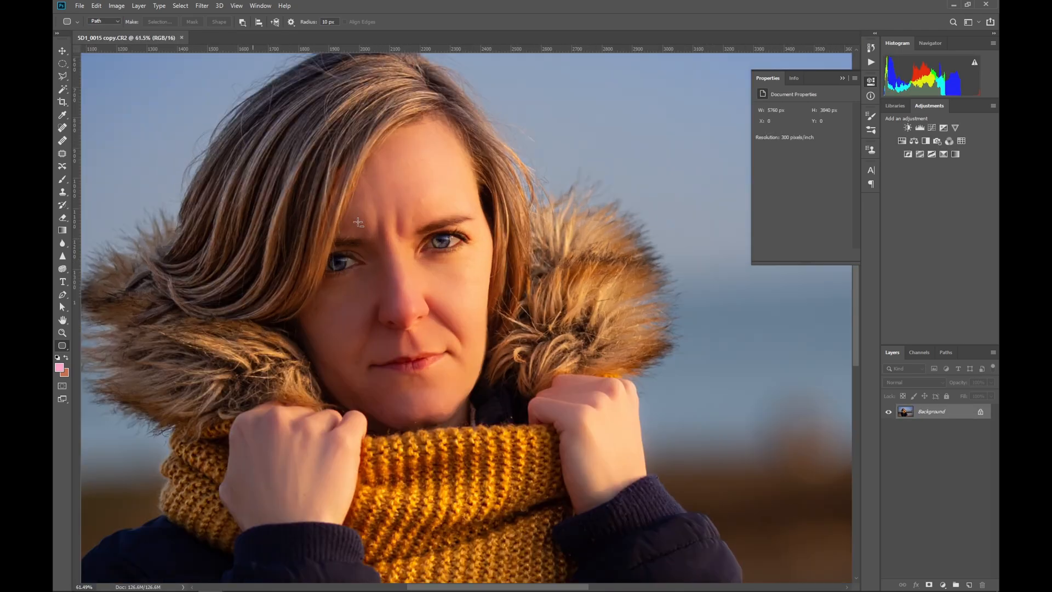
scroll(358, 222, "up", 3)
left_click(62, 127)
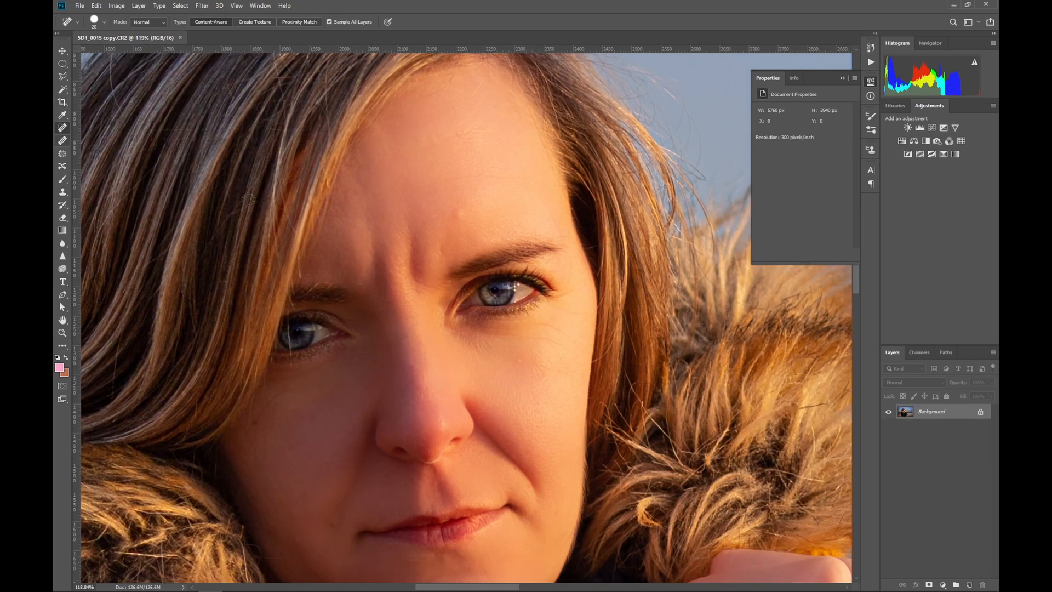
scroll(483, 159, "up", 3)
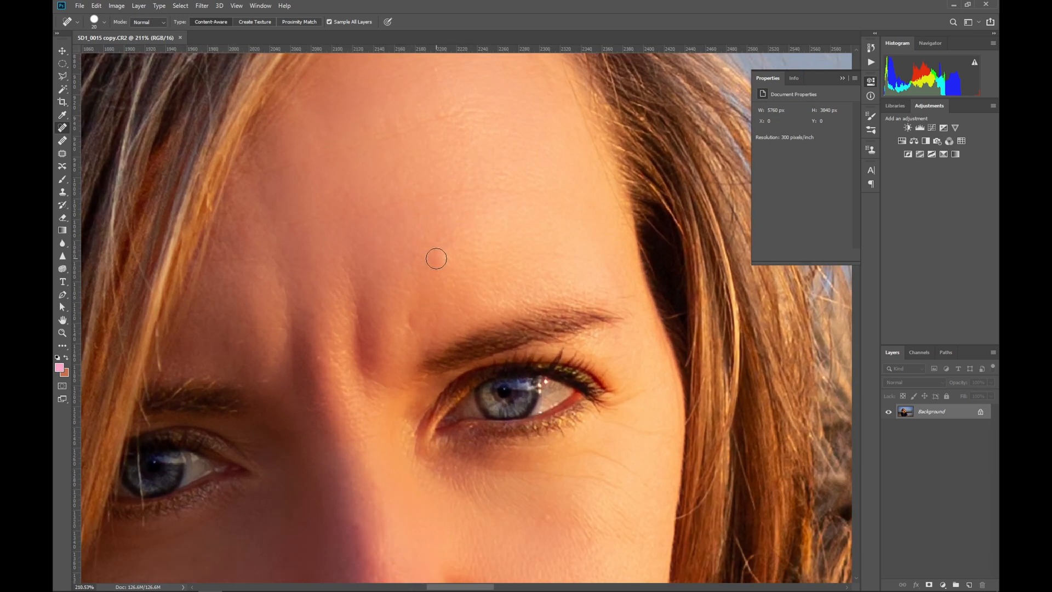
key("bracketright")
left_click(442, 258)
left_click(408, 324)
left_click(333, 357)
left_click_drag(500, 188, 395, 201)
left_click_drag(455, 112, 266, 161)
Reduce the healing brush to size 15 and remove small marks on the sunlit cheek and the nose
left_click_drag(323, 383, 328, 268)
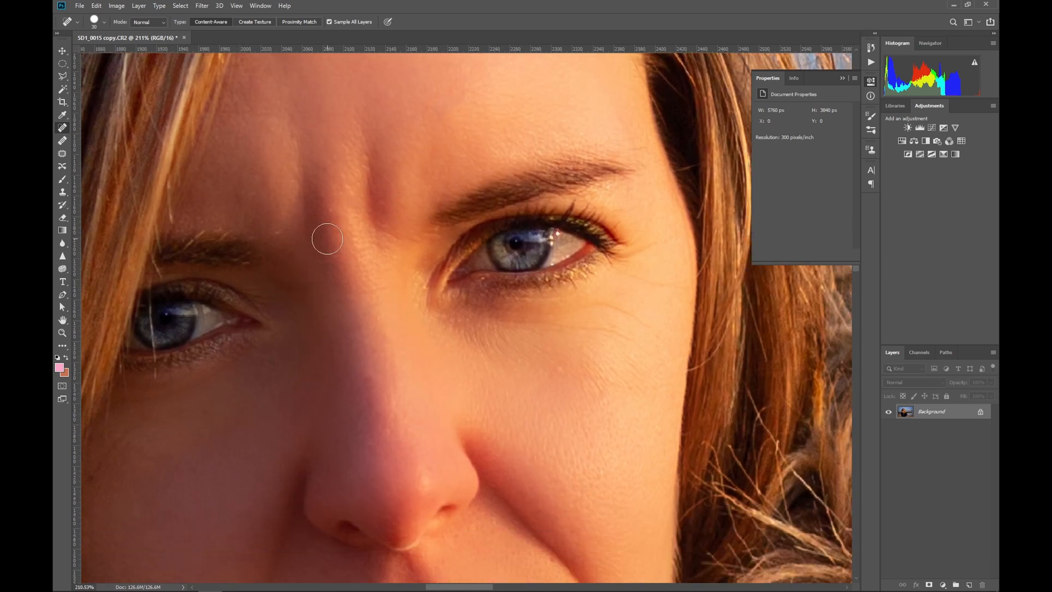
key("bracketleft")
key("bracketleft")
key("bracketleft")
left_click(561, 366)
left_click(369, 374)
Heal the small spots above the upper lip, below the nose and on the shaded cheek
left_click_drag(379, 367, 352, 176)
left_click_drag(369, 343, 386, 250)
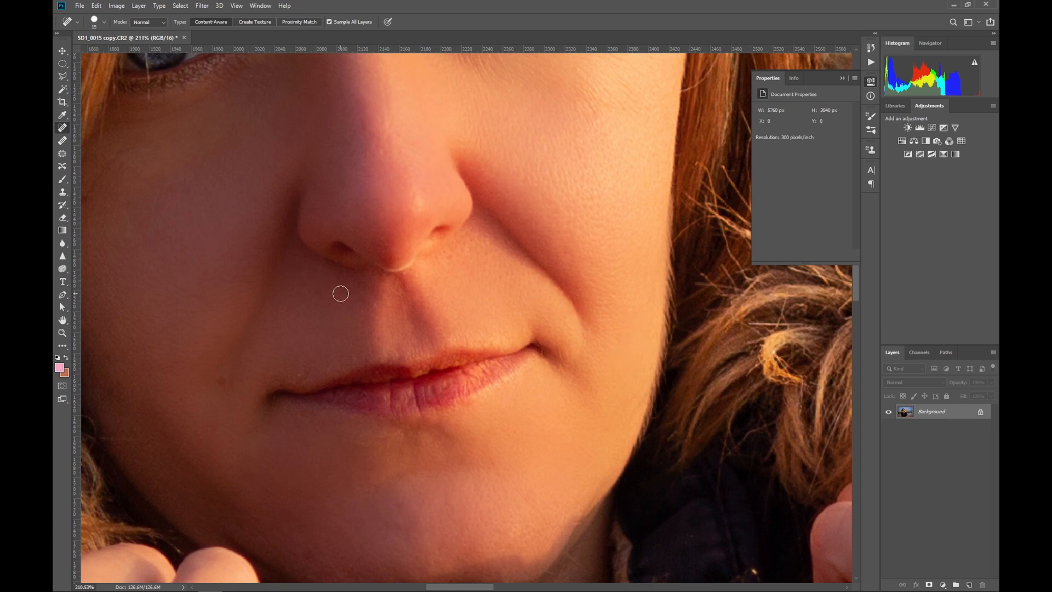
left_click_drag(330, 287, 315, 291)
left_click_drag(447, 257, 447, 258)
left_click(219, 380)
left_click_drag(134, 429, 134, 428)
Heal the mark on the shaded cheek beside the hair and the fine lines below and beside the sunlit eye
left_click_drag(500, 506, 533, 196)
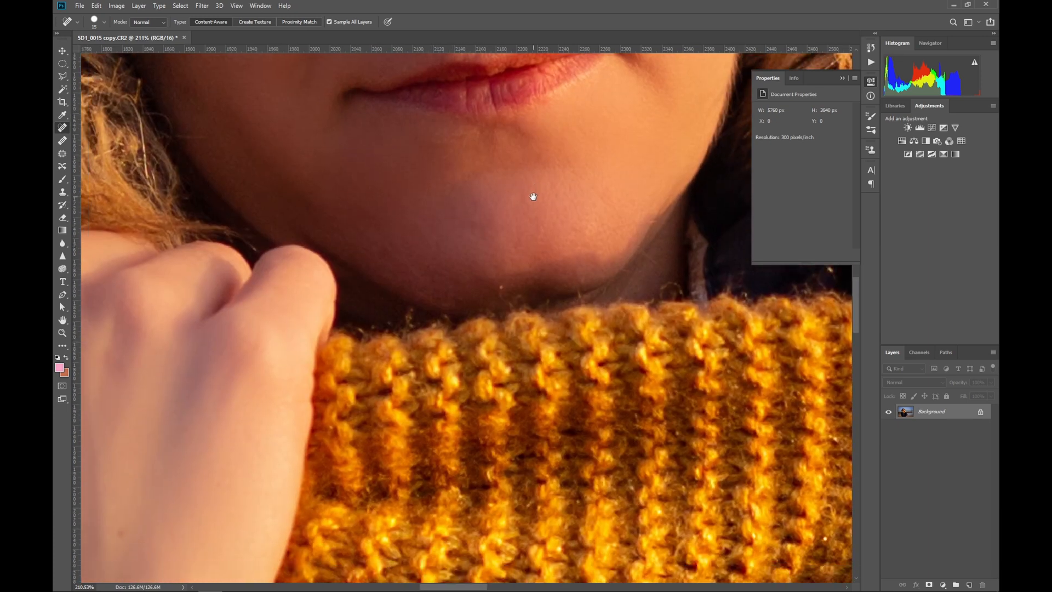
scroll(416, 188, "down", 5)
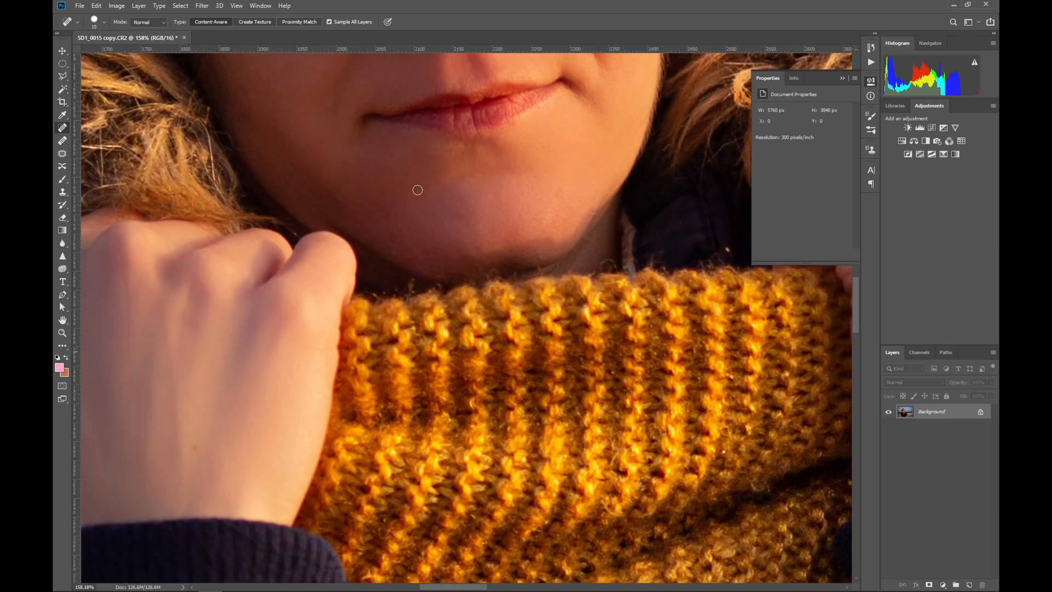
scroll(179, 264, "up", 4)
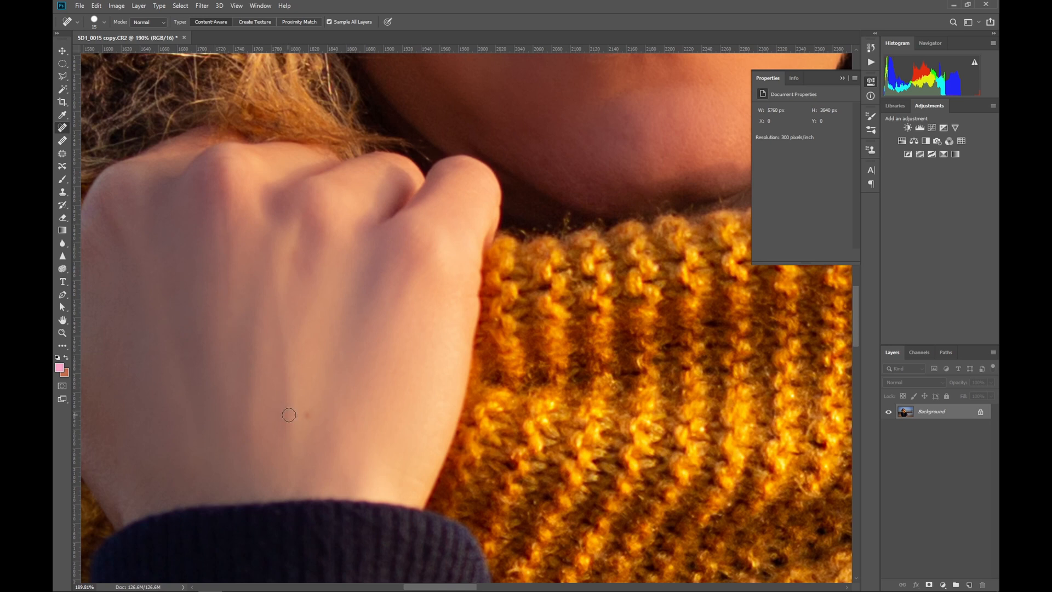
scroll(574, 222, "down", 8)
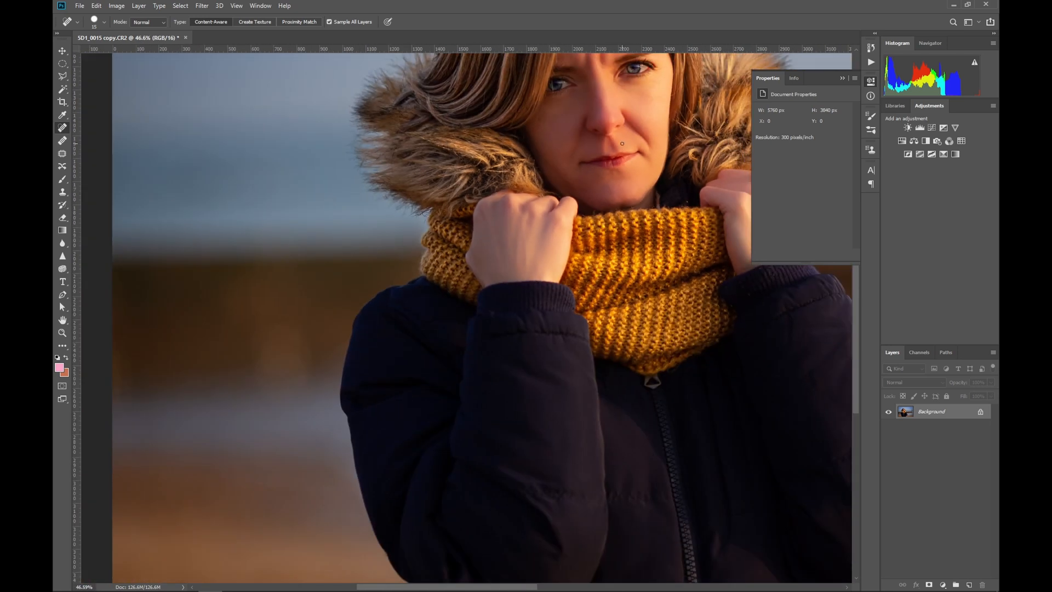
scroll(622, 143, "up", 6)
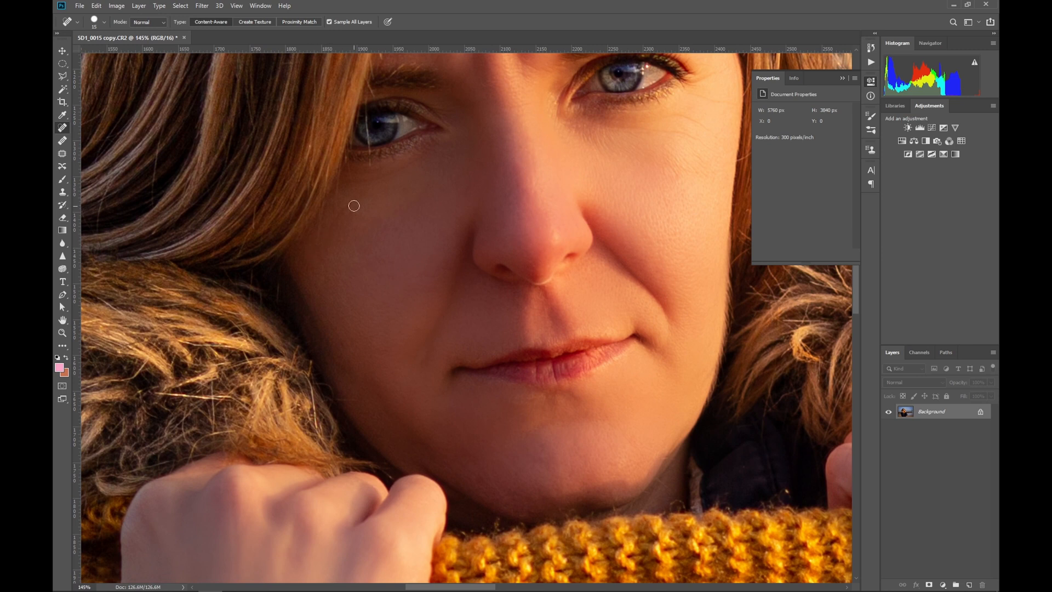
left_click_drag(352, 203, 327, 236)
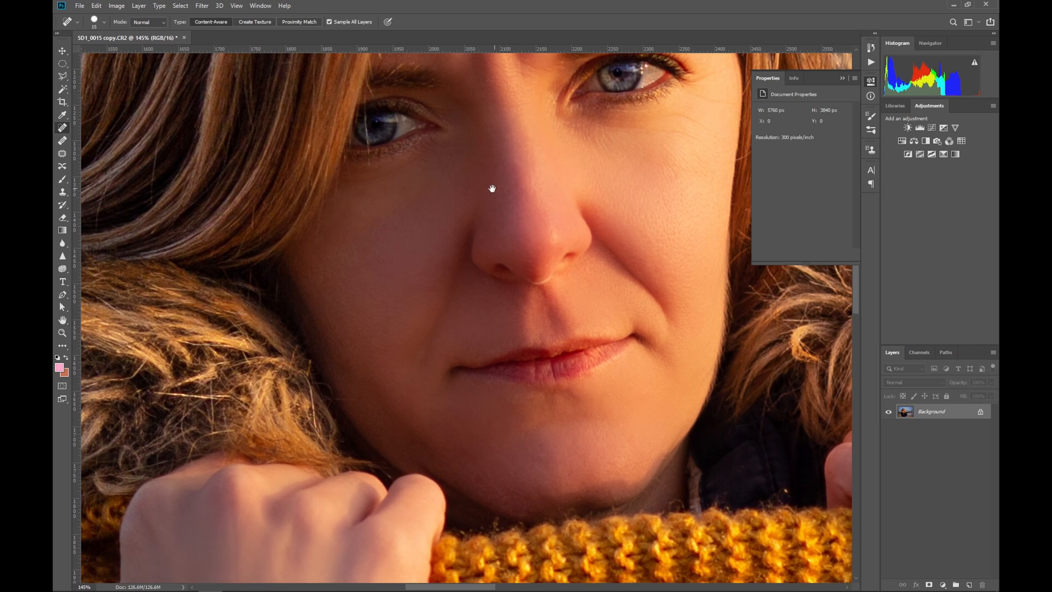
left_click_drag(493, 183, 377, 281)
mouse_move(593, 226)
left_mouse_down()
mouse_move(555, 208)
mouse_move(579, 231)
mouse_move(515, 218)
left_mouse_up()
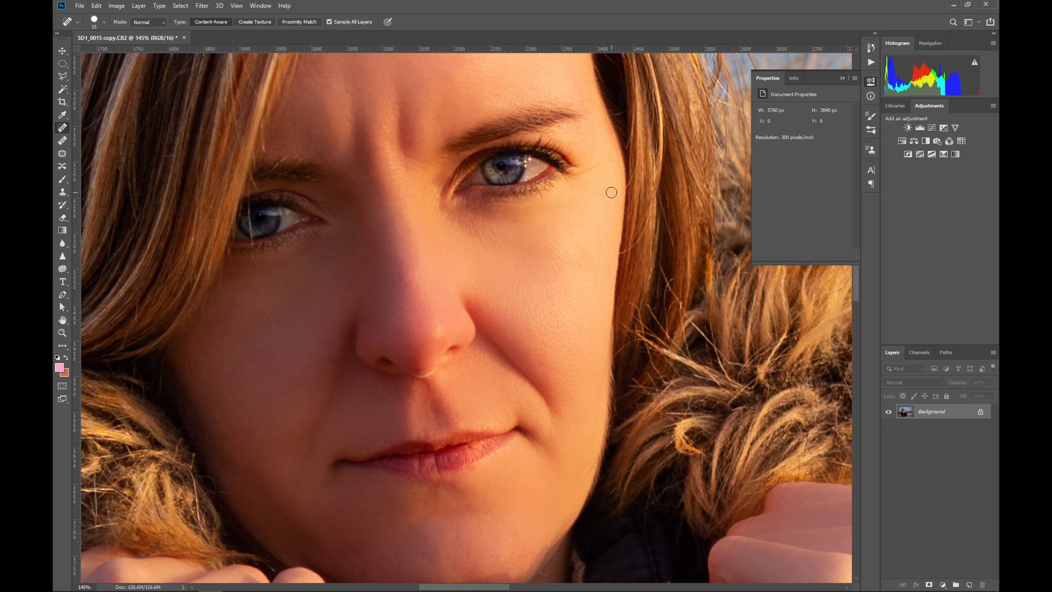
left_click_drag(606, 194, 574, 180)
Set up a small soft brush for the under-eye area and undo a trial dab beside the sunlit eye
scroll(425, 322, "down", 5)
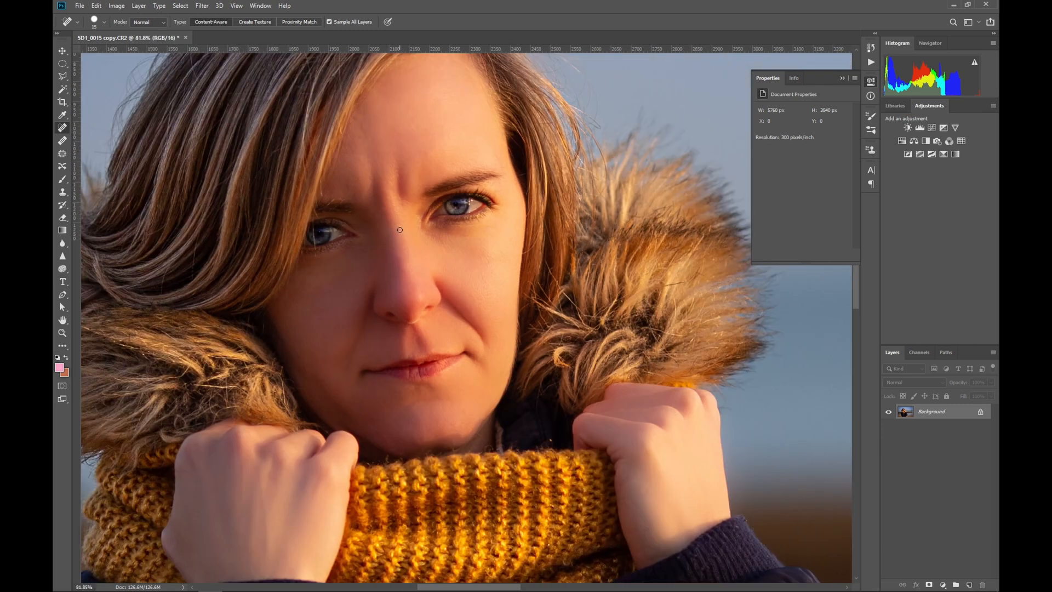
scroll(409, 214, "up", 3)
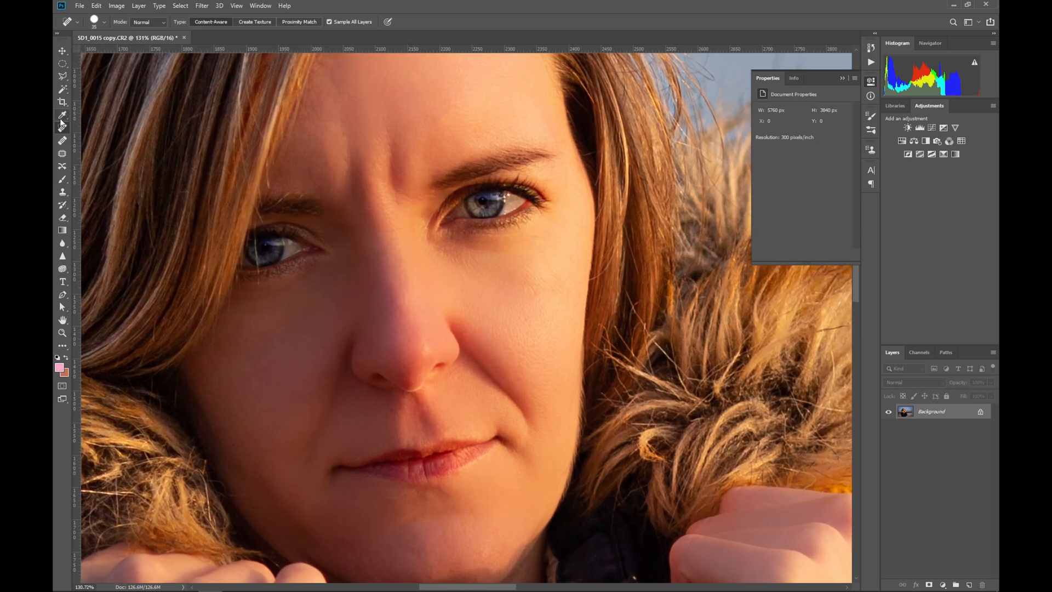
left_click(61, 181)
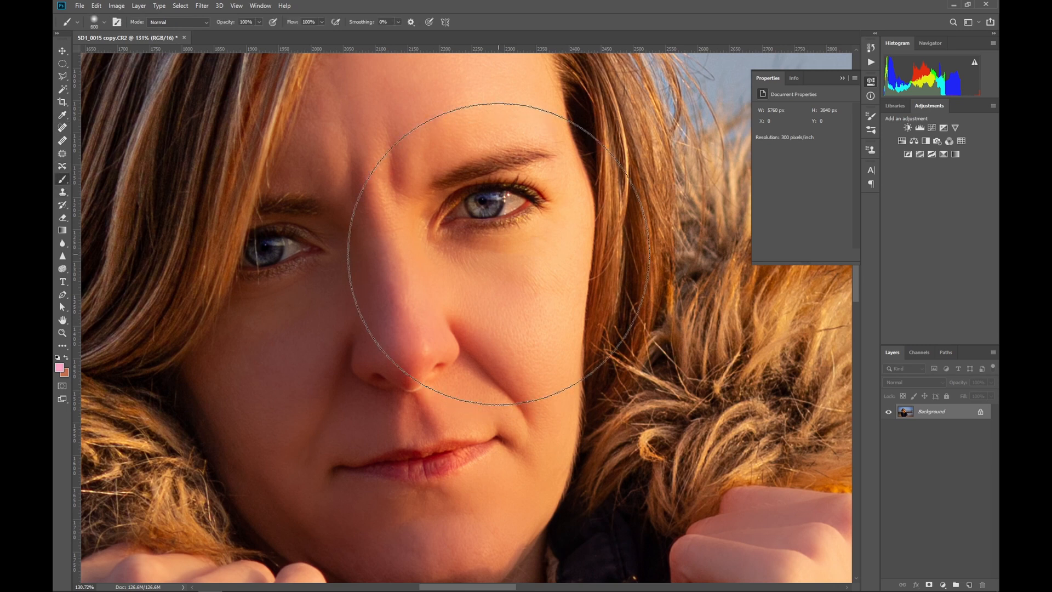
key("bracketleft")
right_click(479, 253)
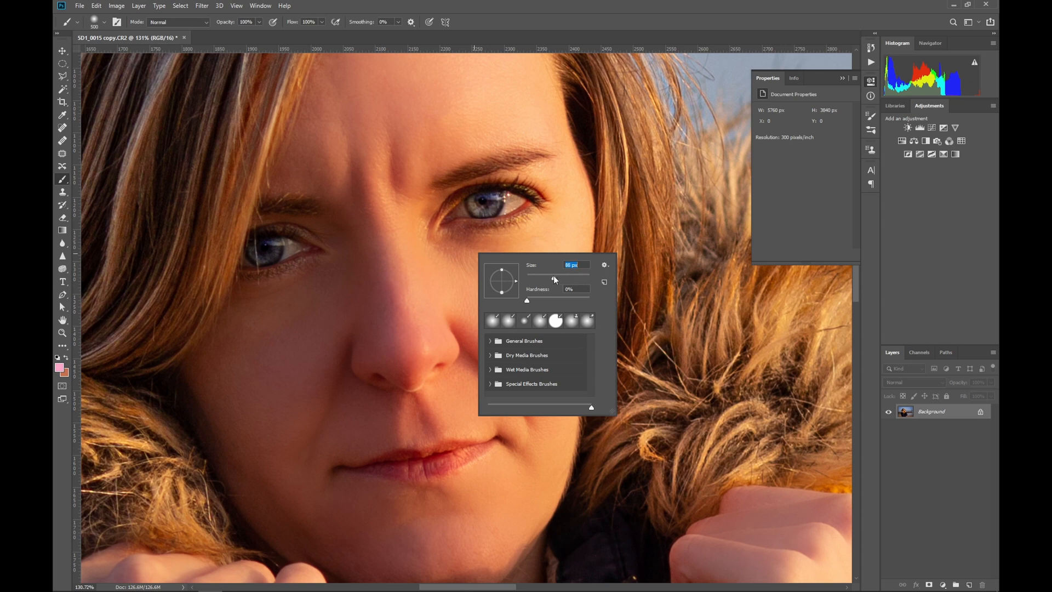
left_click(565, 219)
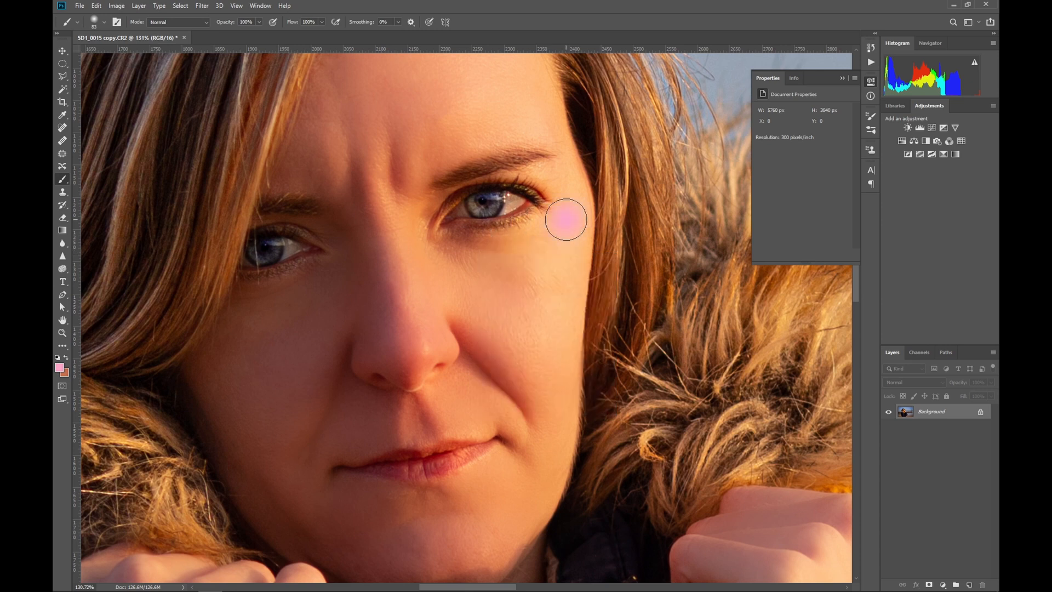
key("ctrl+z")
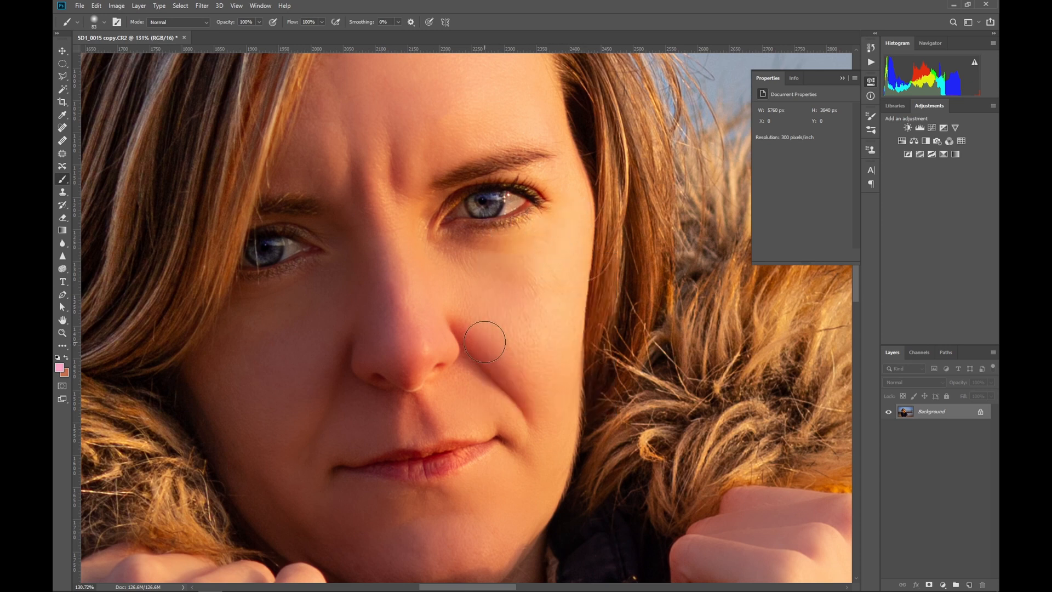
Set the brush mode to Lighten, sample the bright cheek tone and paint a stroke under the sunlit eye
left_click(168, 22)
left_click(167, 111)
left_click(551, 271, "alt")
left_click_drag(514, 246, 469, 256)
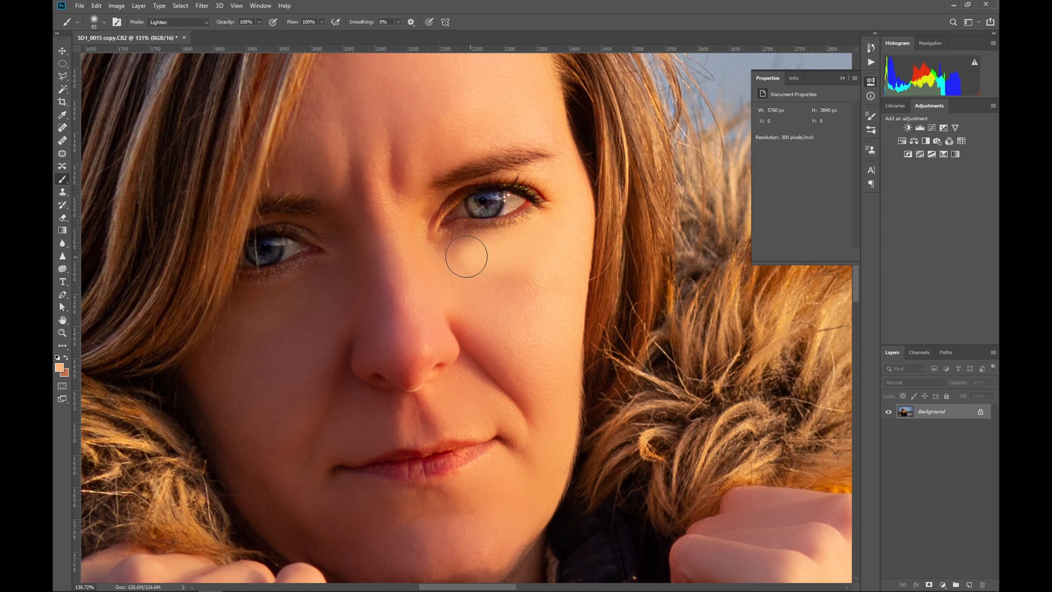
Lower the brush opacity to 16%, resample the cheek tone and gently lighten the skin under the sunlit eye
left_click(258, 24)
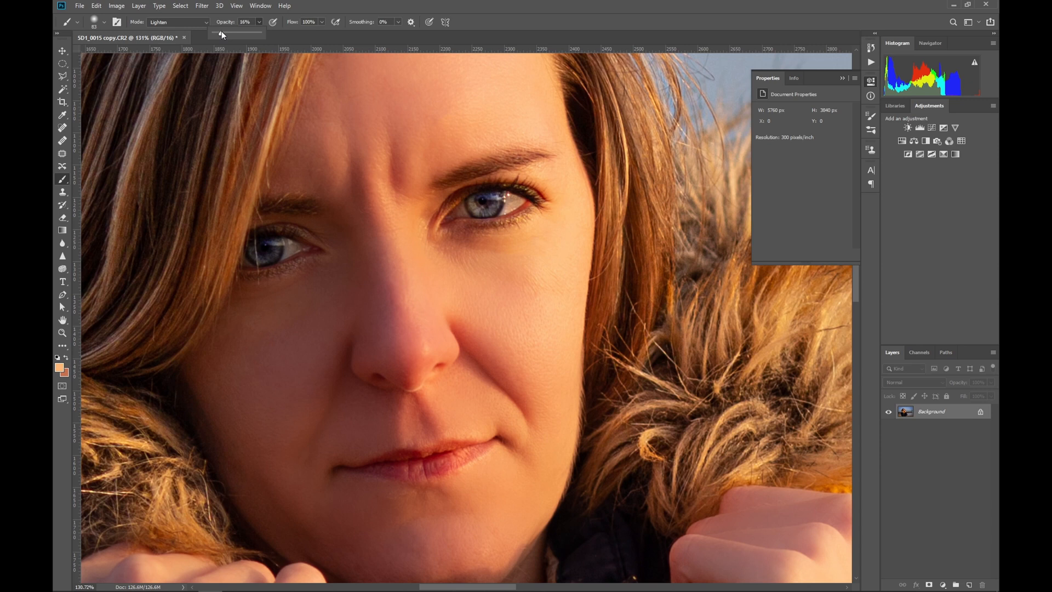
left_click(548, 270)
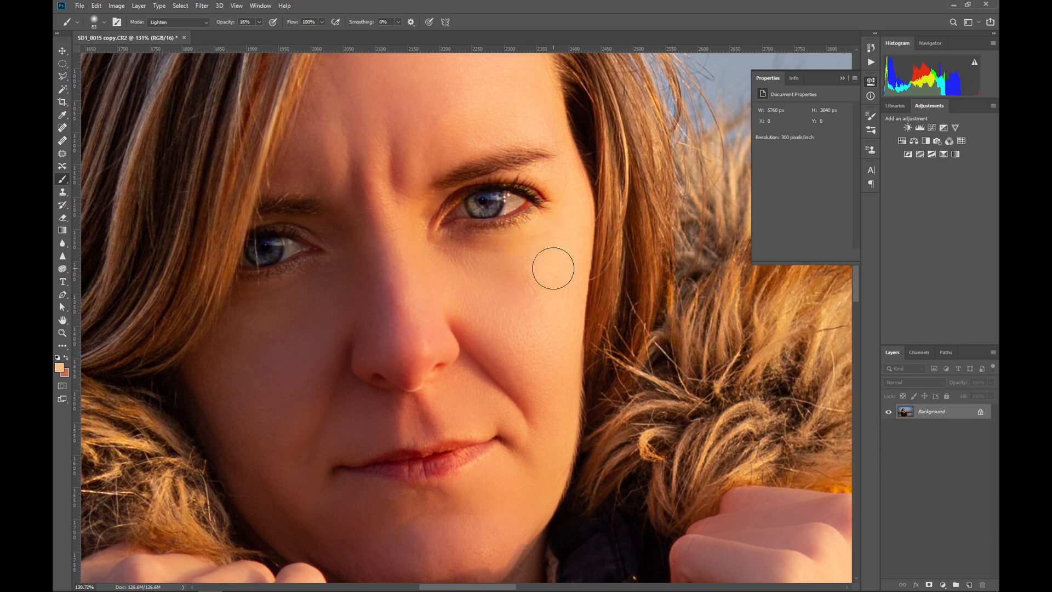
key("bracketleft")
left_click_drag(527, 243, 449, 250)
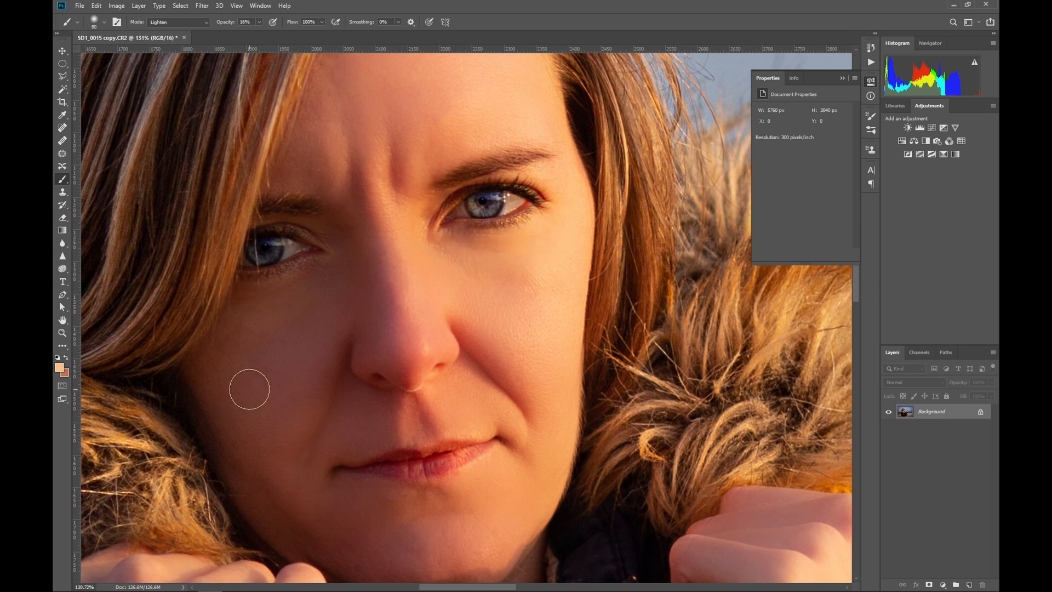
Examine the retouched face and under-eye skin both up close and from a distance
scroll(505, 326, "down", 6)
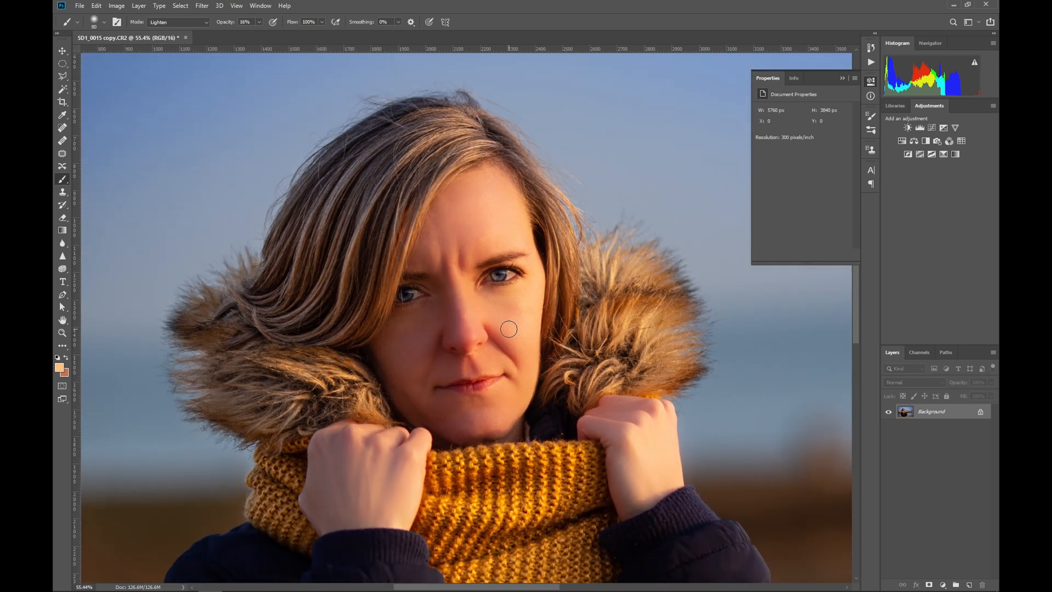
scroll(461, 353, "up", 2)
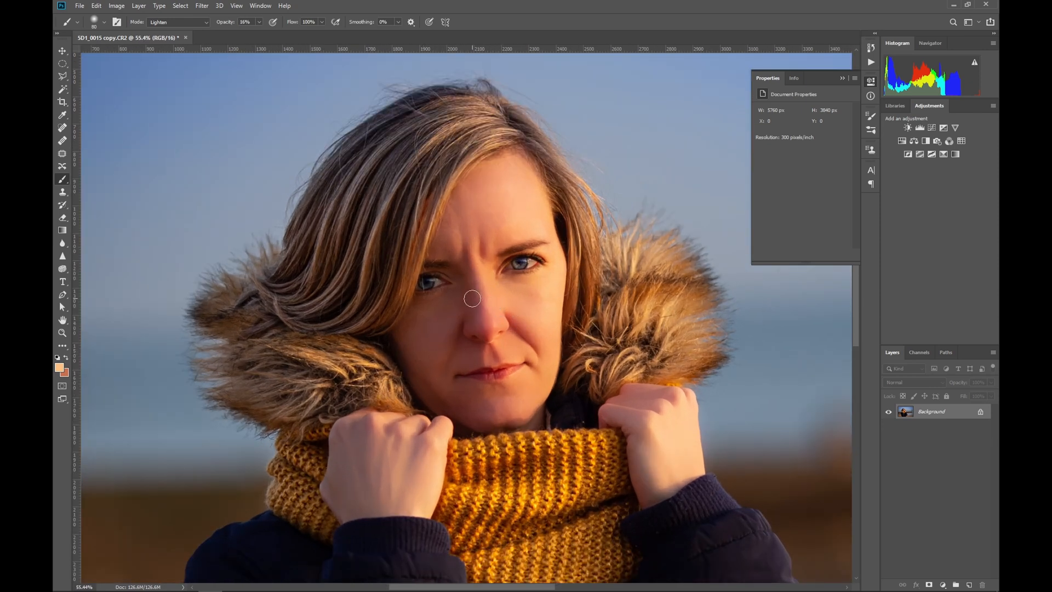
scroll(472, 298, "up", 3)
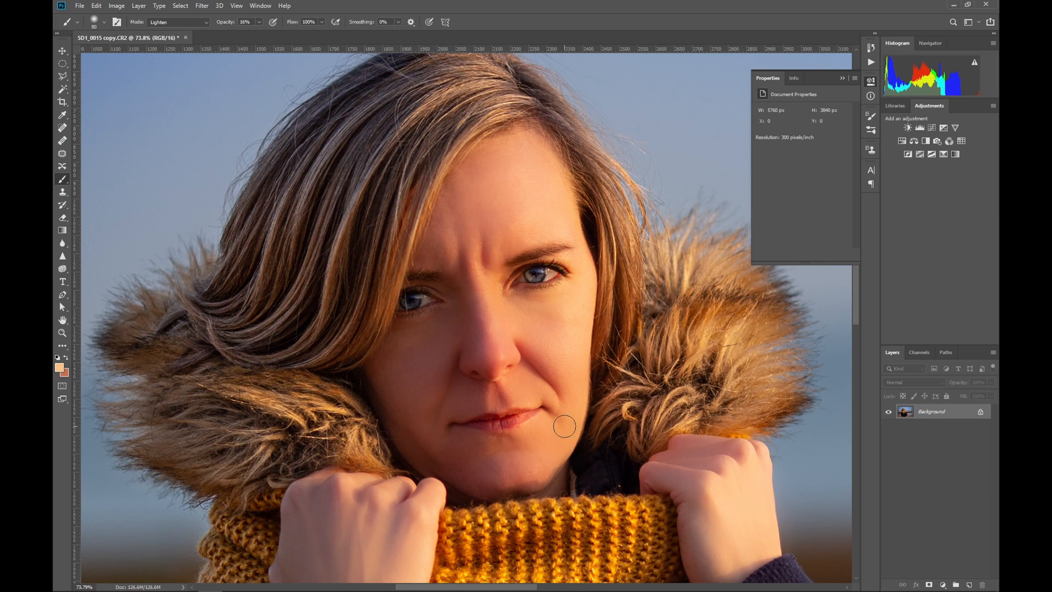
scroll(564, 426, "up", 3)
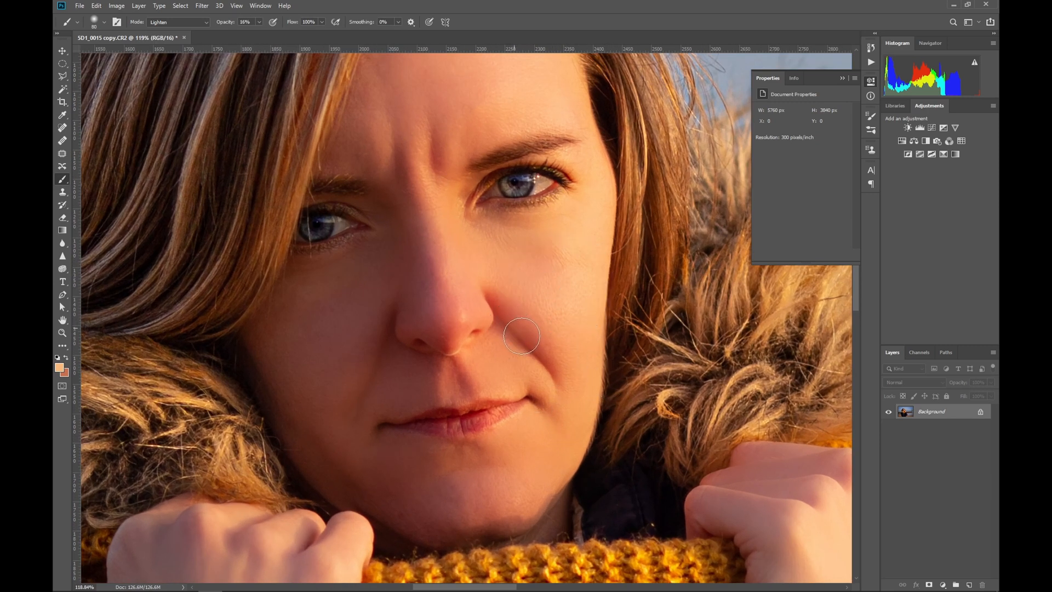
scroll(372, 466, "down", 4)
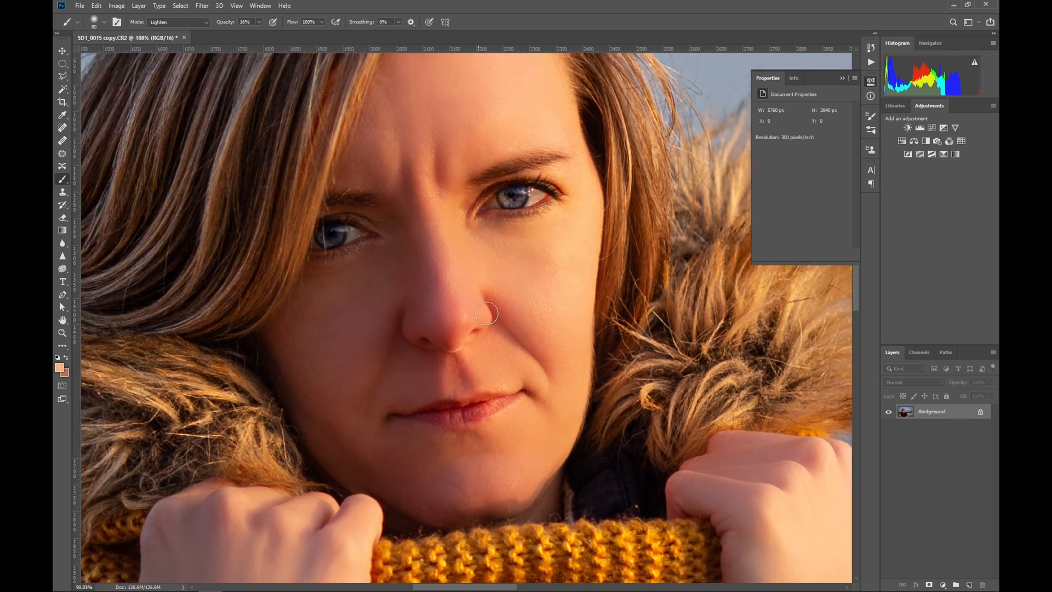
scroll(526, 412, "up", 4)
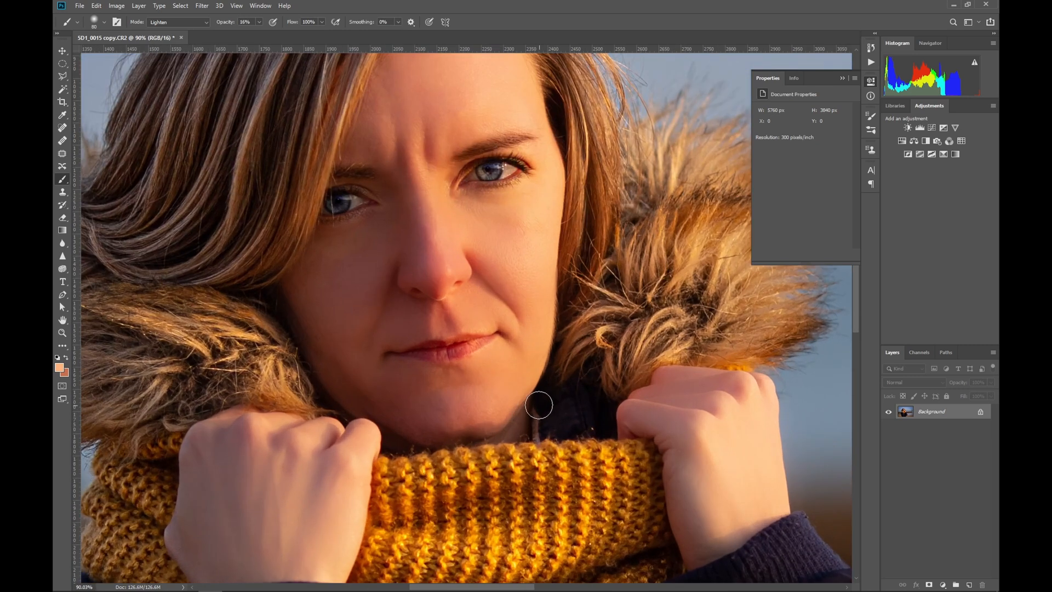
Sample the forehead skin tone, undo a trial stroke over the frown lines, and lightly dab the skin above the shadowed inner brow
scroll(422, 228, "up", 2)
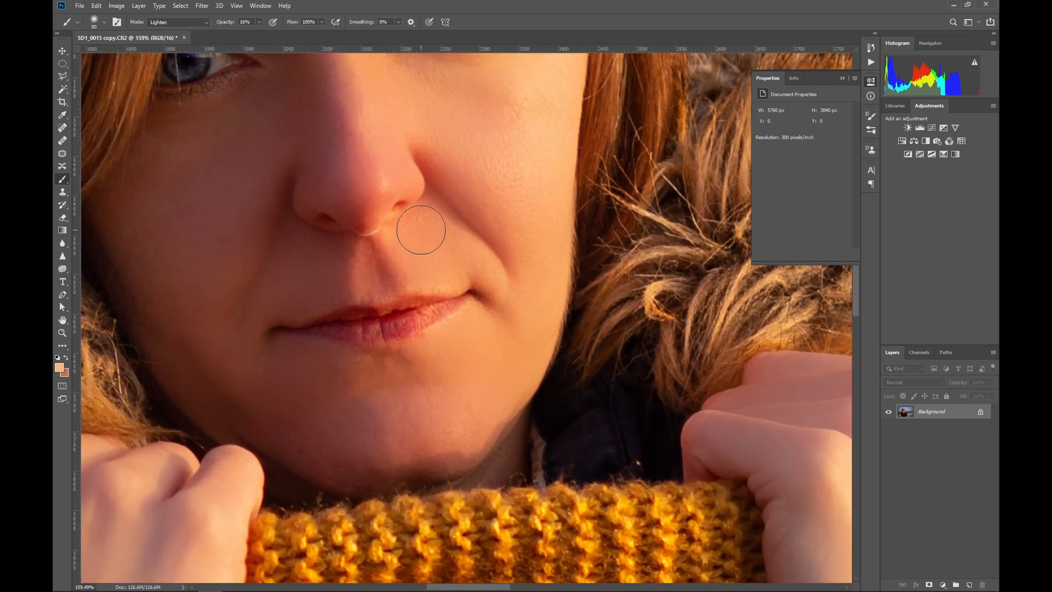
scroll(333, 188, "down", 4)
left_click_drag(328, 152, 429, 340)
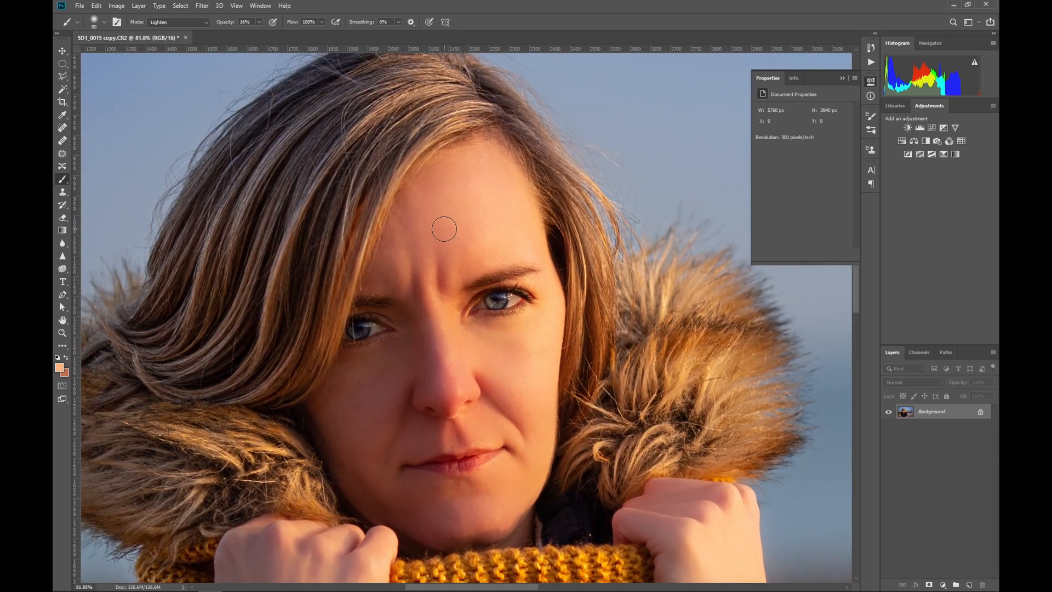
scroll(449, 241, "up", 3)
scroll(424, 260, "down", 1)
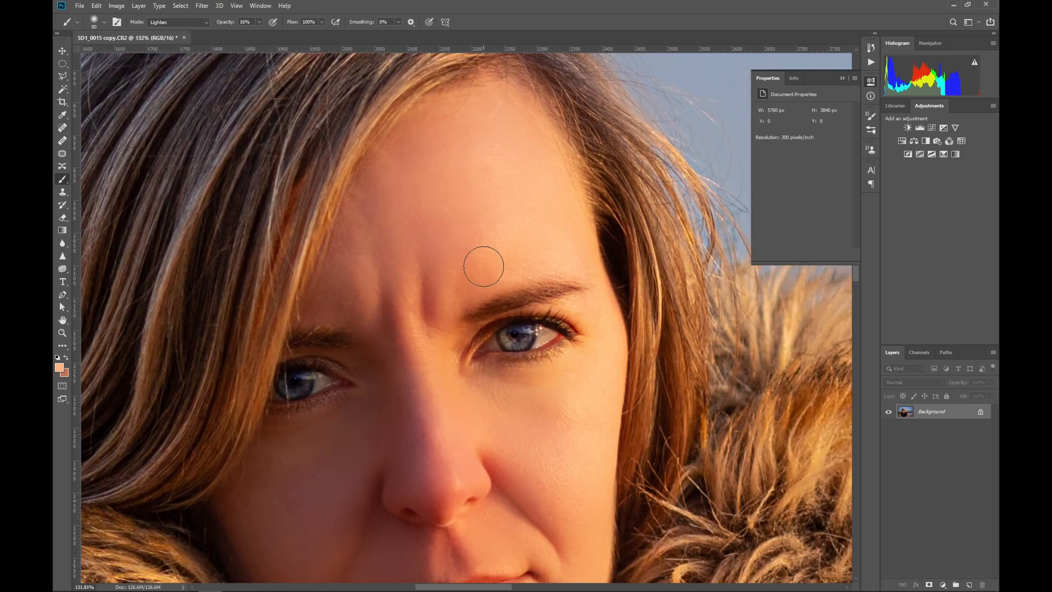
left_click(445, 216, "alt")
mouse_move(432, 260)
left_mouse_down()
mouse_move(423, 339)
mouse_move(418, 282)
mouse_move(433, 335)
mouse_move(421, 334)
mouse_move(406, 294)
mouse_move(376, 289)
mouse_move(374, 268)
mouse_move(378, 335)
left_mouse_up()
key("ctrl+z")
left_click_drag(370, 279, 372, 287)
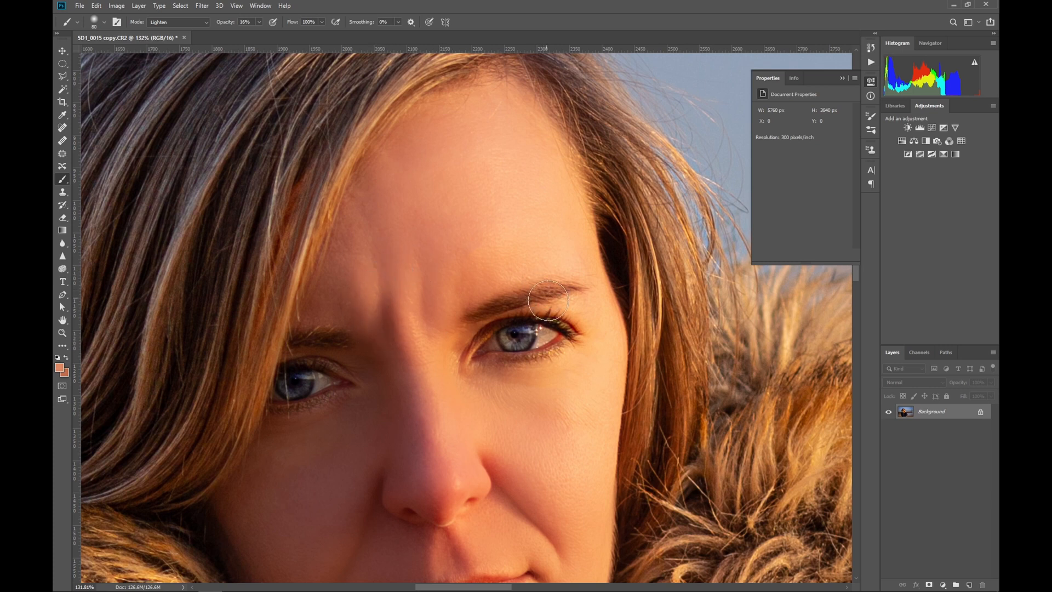
Reduce the brush size to 40, resample progressively brighter forehead tones and paint along the frown crease between the brows to lighten it
scroll(487, 256, "down", 3)
scroll(458, 212, "up", 6)
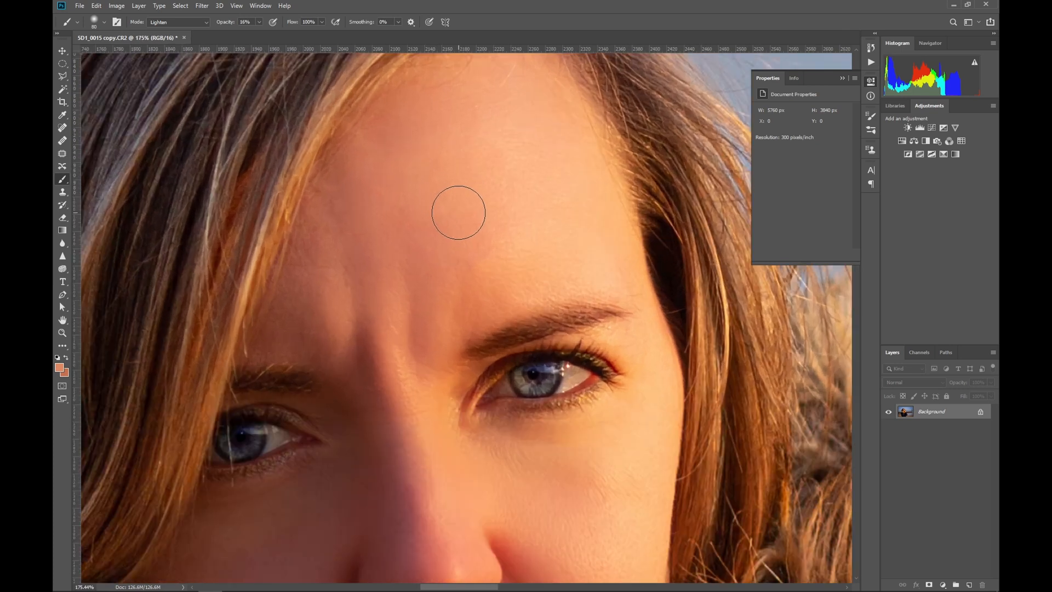
scroll(425, 330, "up", 4)
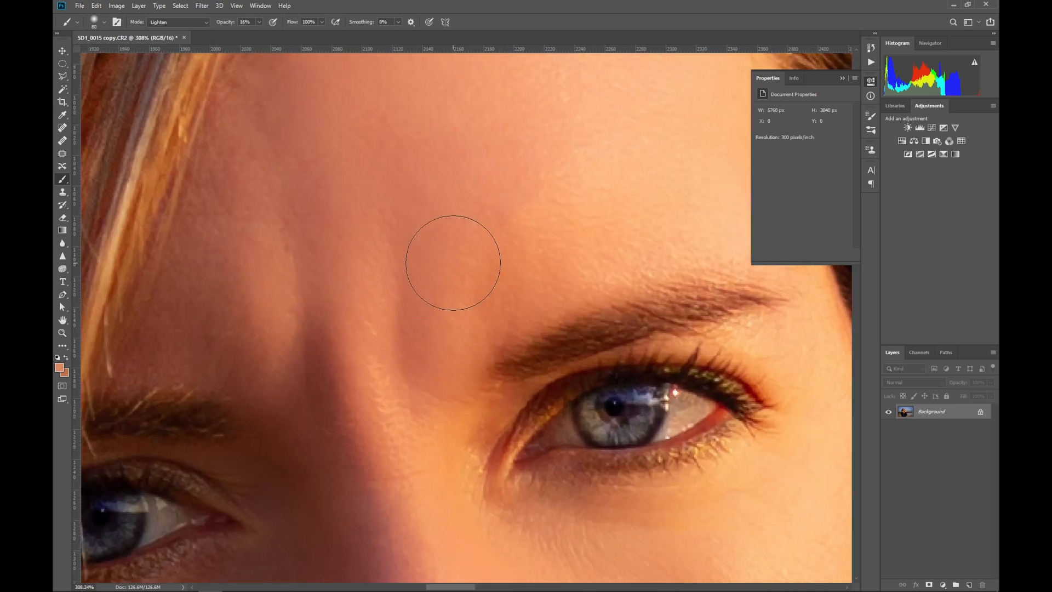
key("bracketleft")
key("bracketleft")
key("bracketleft")
key("bracketleft")
left_click(453, 260, "alt")
mouse_move(388, 251)
left_mouse_down()
mouse_move(405, 380)
mouse_move(400, 310)
mouse_move(406, 371)
mouse_move(404, 340)
left_mouse_up()
left_click(595, 185, "alt")
mouse_move(397, 273)
left_mouse_down()
mouse_move(396, 345)
mouse_move(406, 369)
mouse_move(411, 280)
mouse_move(422, 416)
left_mouse_up()
left_click(619, 221, "alt")
Compare the softened frown lines with the rest of the portrait, from a distance and up close
scroll(631, 220, "down", 7)
scroll(632, 220, "down", 1)
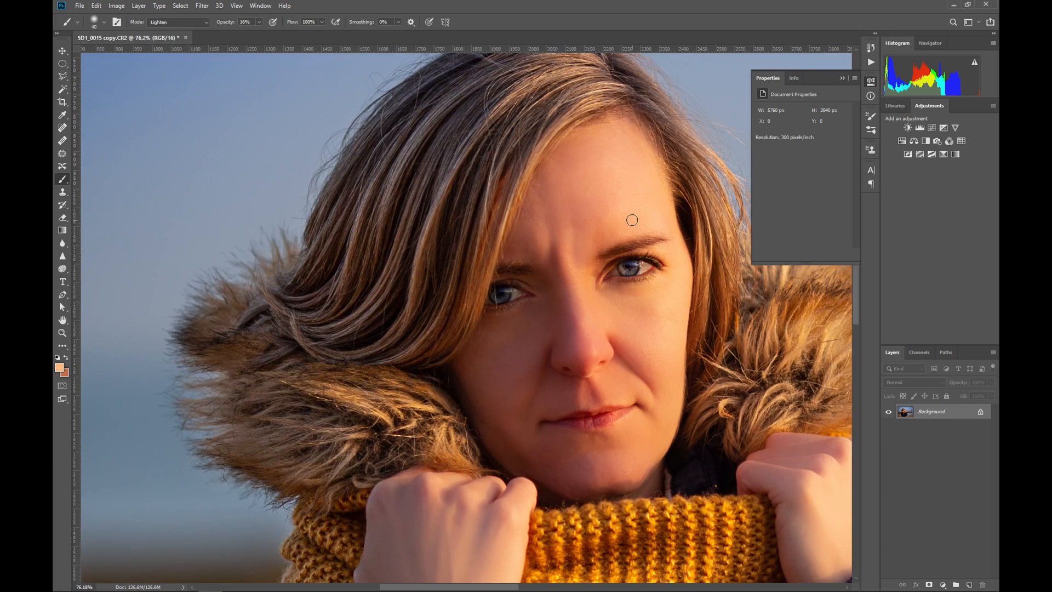
scroll(629, 218, "up", 3)
scroll(632, 204, "down", 5)
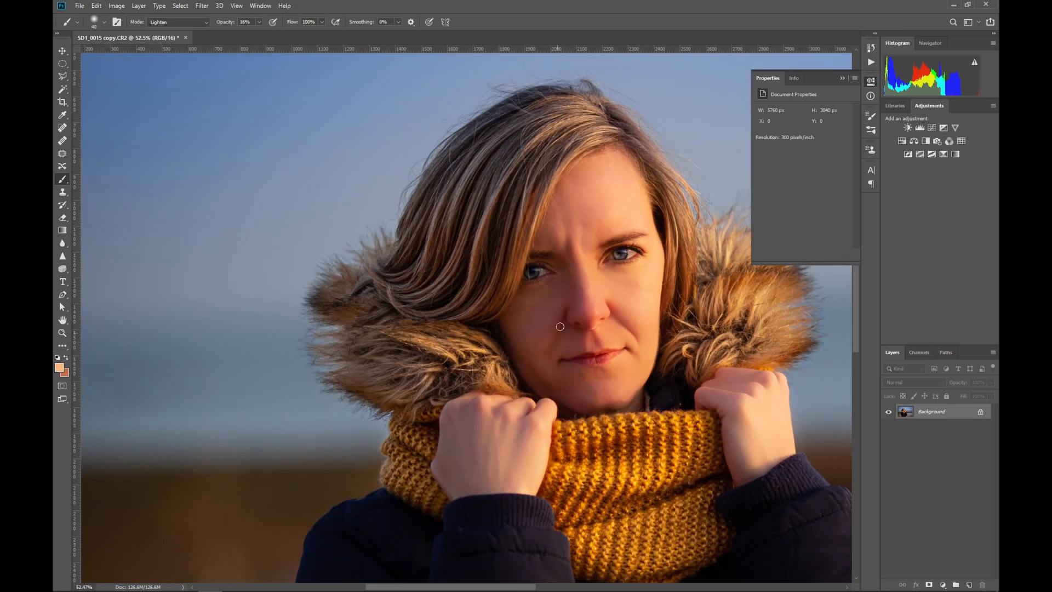
scroll(575, 248, "up", 5)
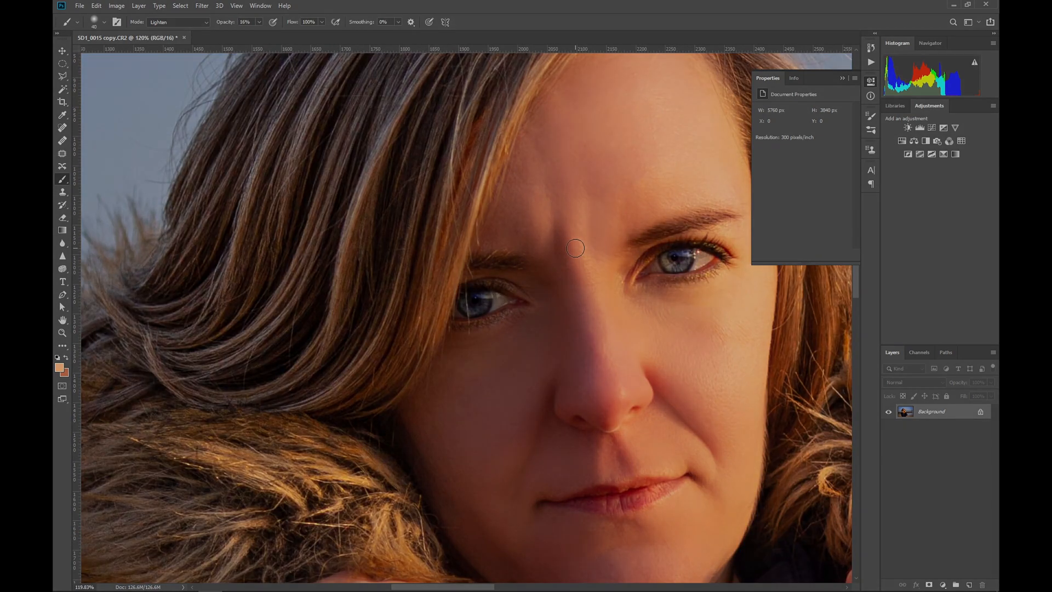
scroll(642, 271, "down", 5)
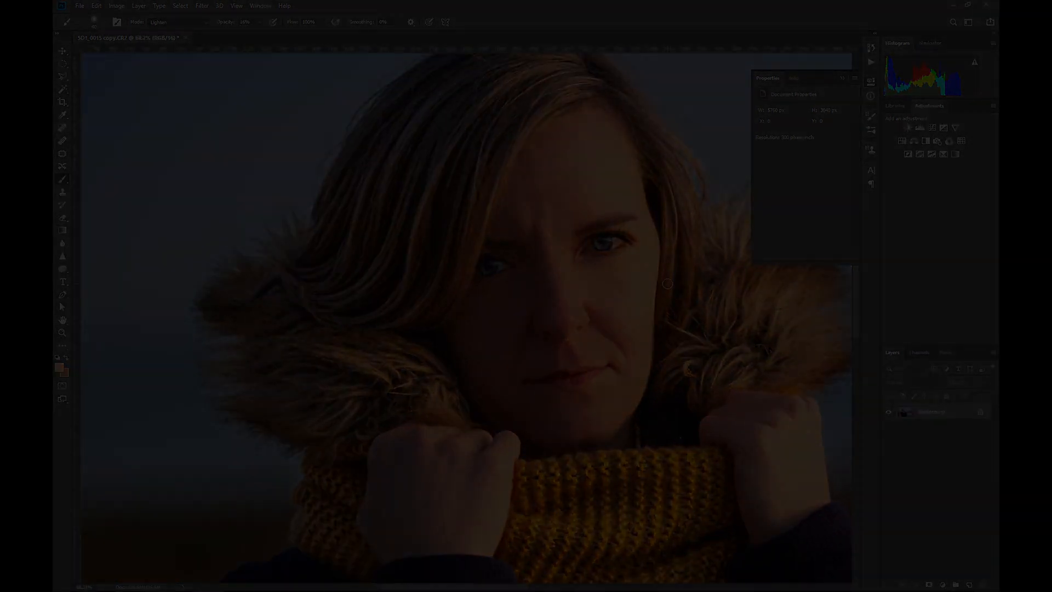